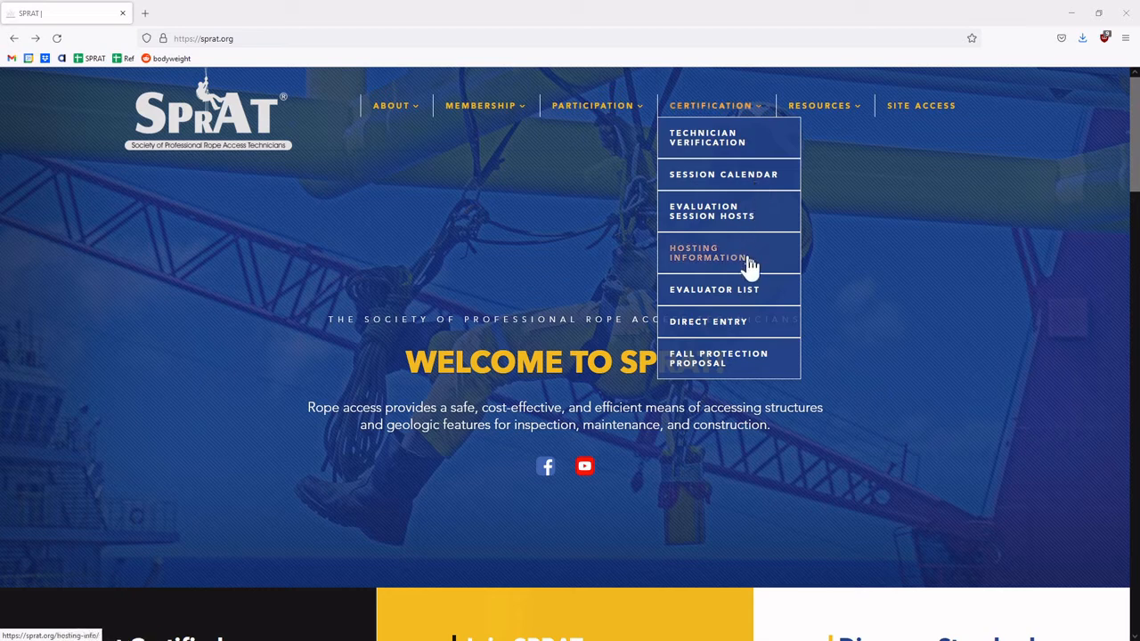
- Open the SPRAT Certification page about hosting evaluations
{"action": "left_click", "coordinate": [746, 264]}
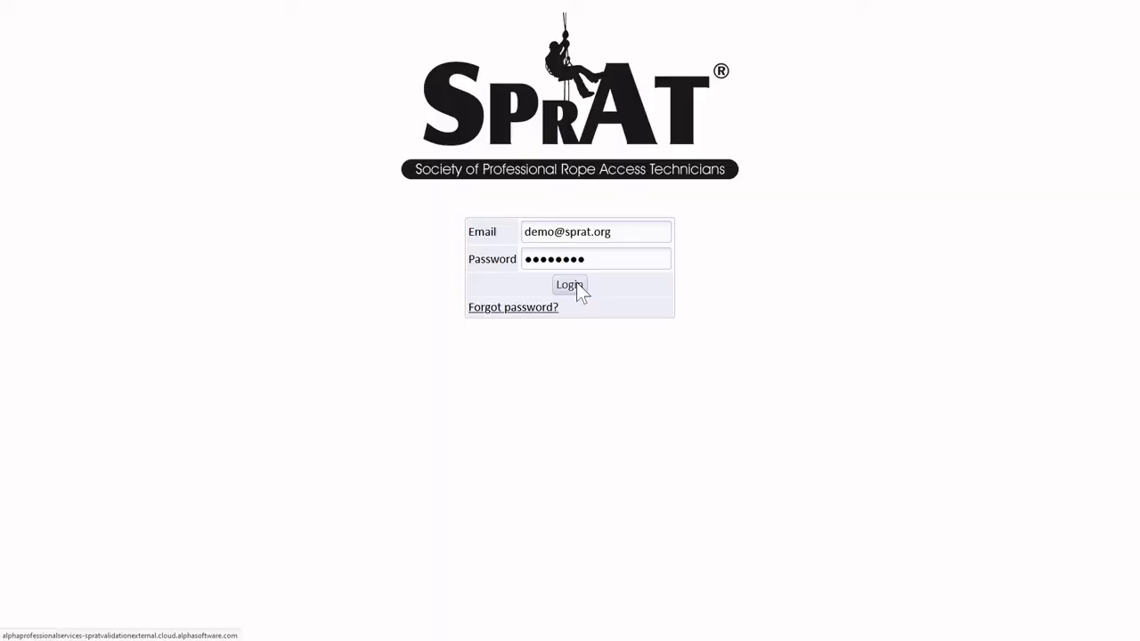
- Log in to the member portal and view the Company Profile with its default street, city and country
{"action": "left_click", "coordinate": [577, 284]}
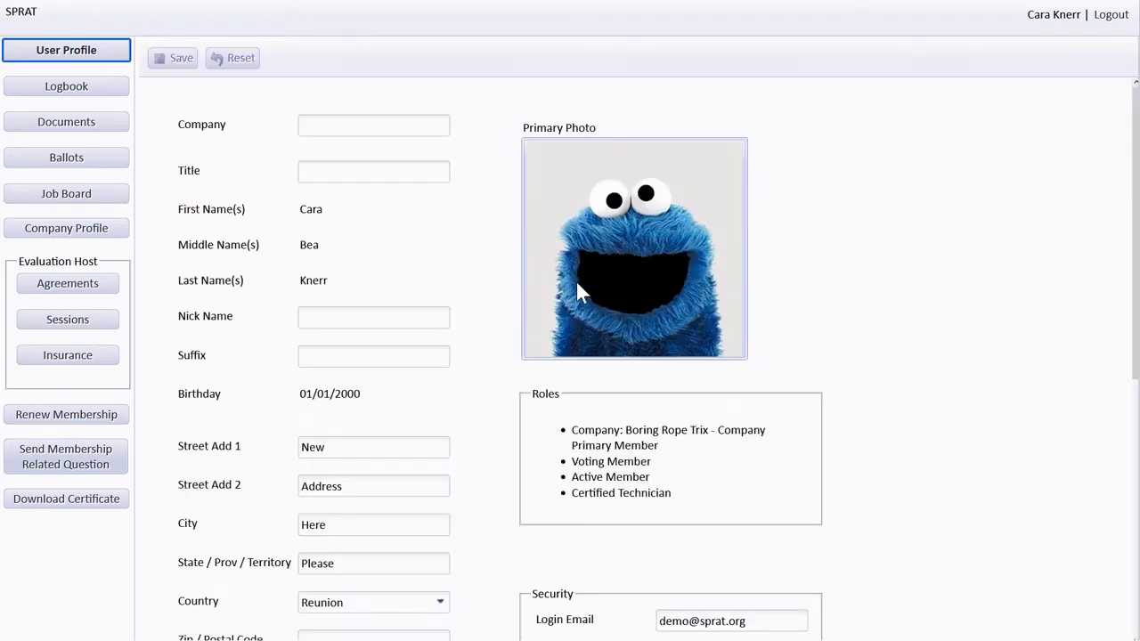
{"action": "scroll", "coordinate": [523, 468], "scroll_direction": "down", "scroll_amount": 2}
{"action": "scroll", "coordinate": [524, 468], "scroll_direction": "down", "scroll_amount": 2}
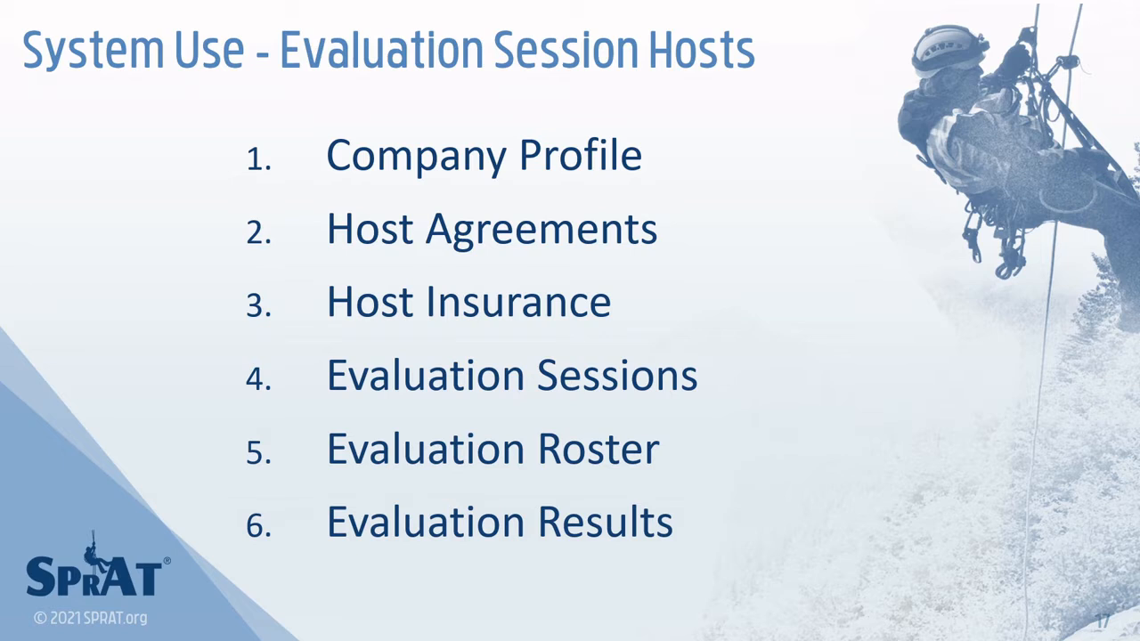
{"action": "key", "text": "Right"}
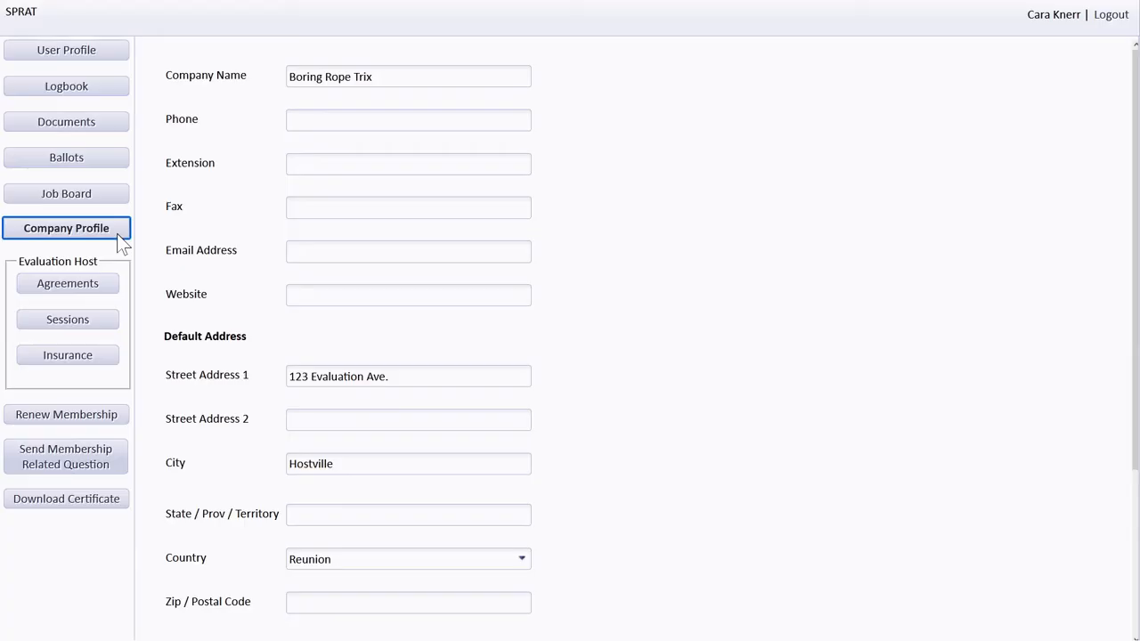
{"action": "scroll", "coordinate": [122, 247], "scroll_direction": "down", "scroll_amount": 1}
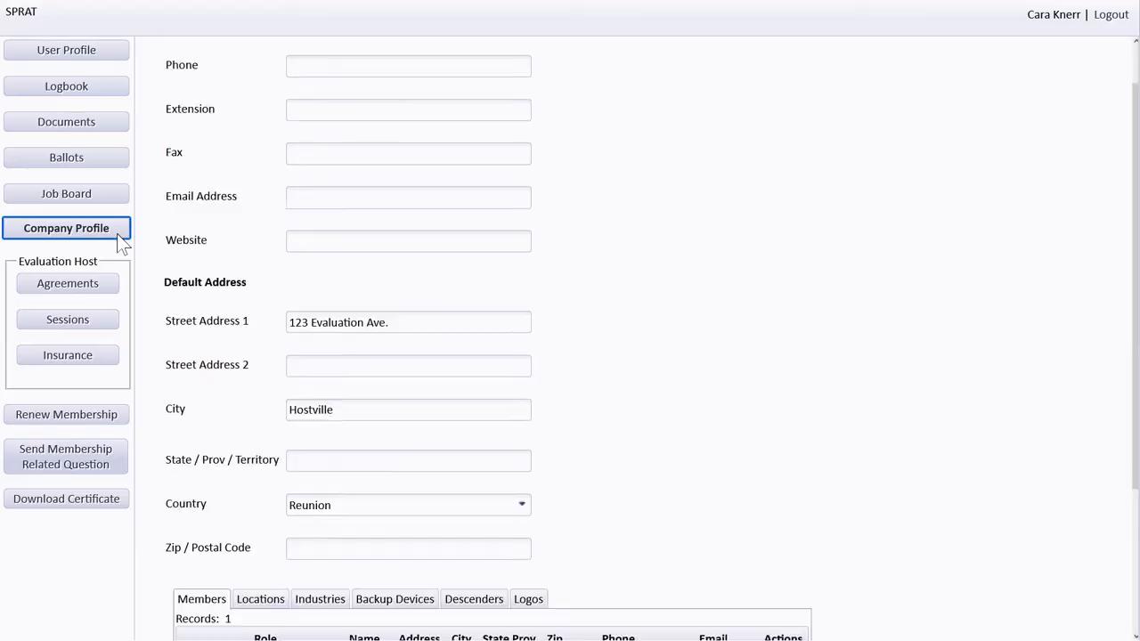
- Start a new member as an existing user with the Company Designated Location Manager role
{"action": "left_click", "coordinate": [157, 285]}
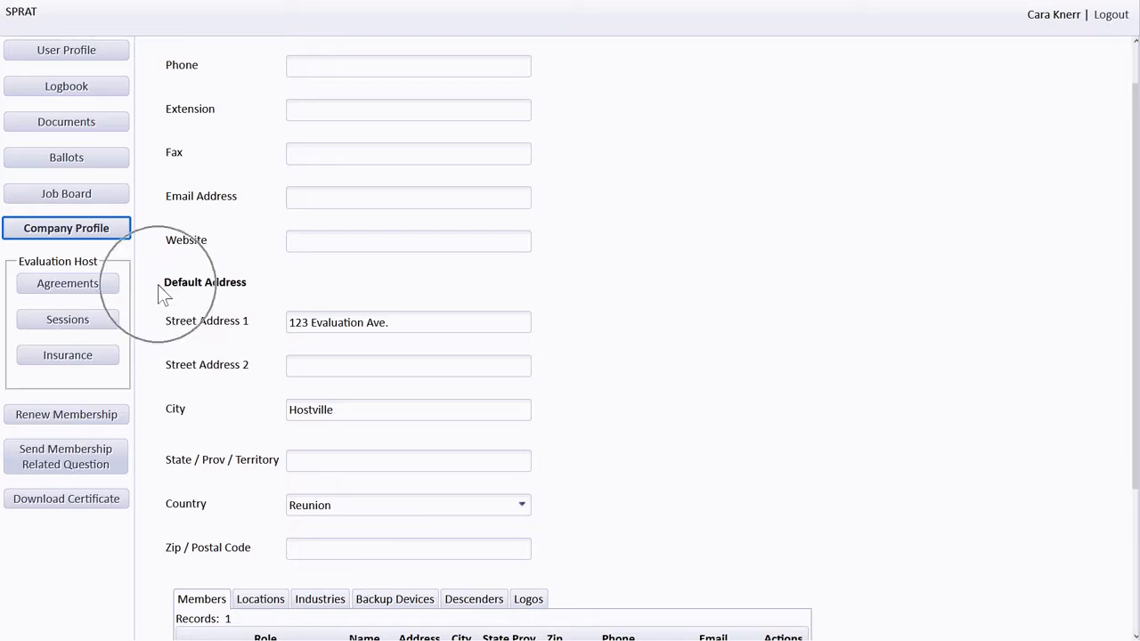
{"action": "scroll", "coordinate": [160, 294], "scroll_direction": "down", "scroll_amount": 4}
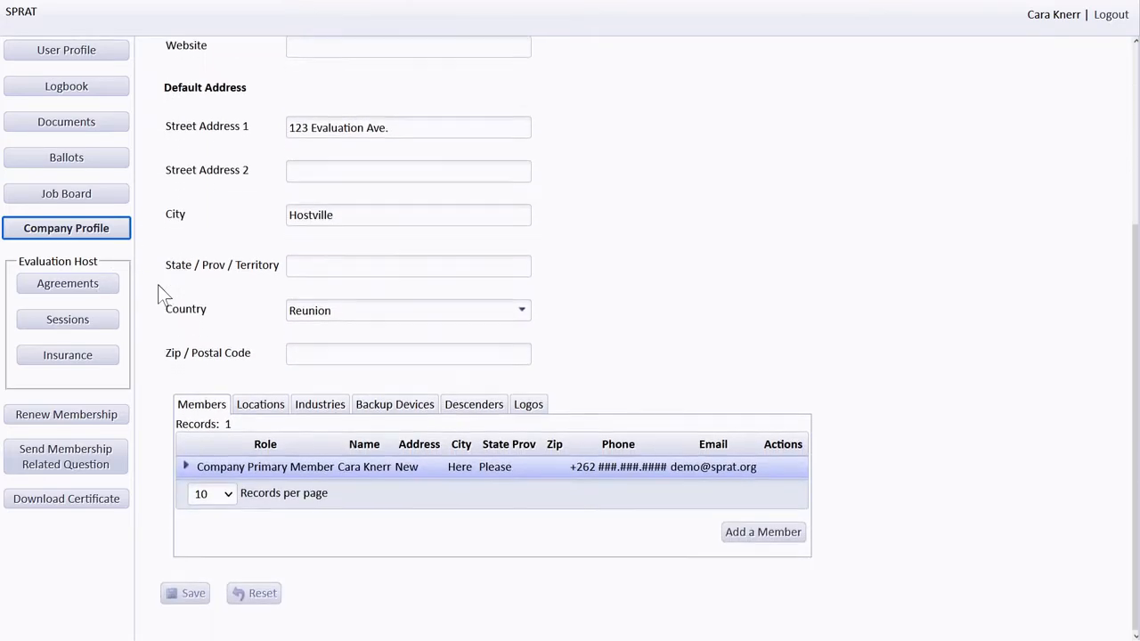
{"action": "left_click", "coordinate": [168, 405]}
{"action": "left_click", "coordinate": [737, 533]}
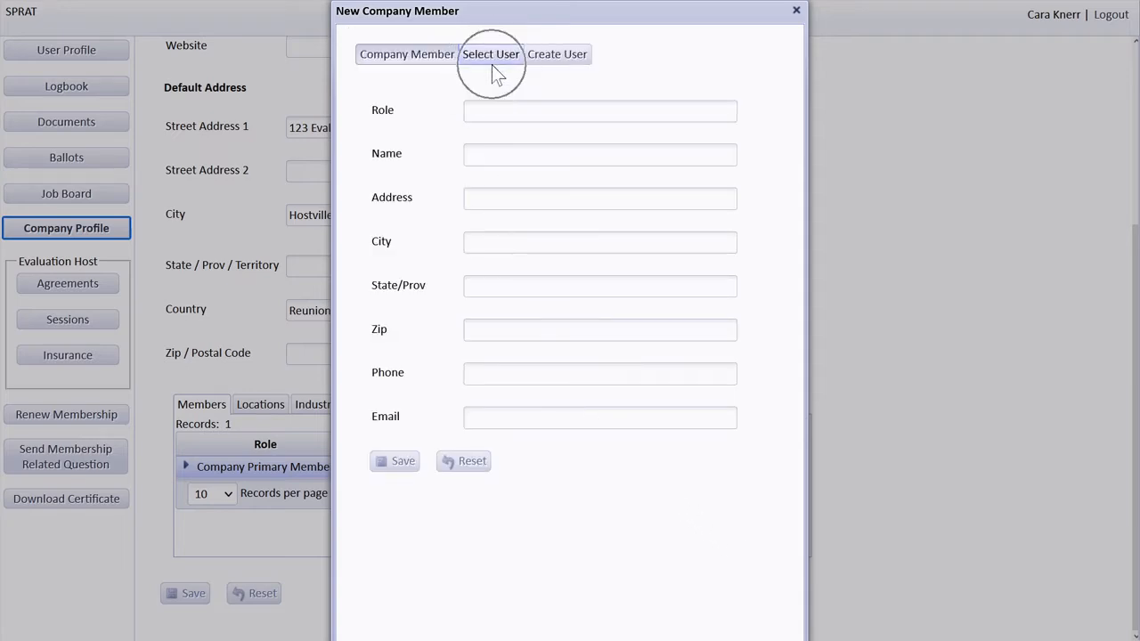
{"action": "left_click", "coordinate": [554, 66]}
{"action": "left_click", "coordinate": [495, 60]}
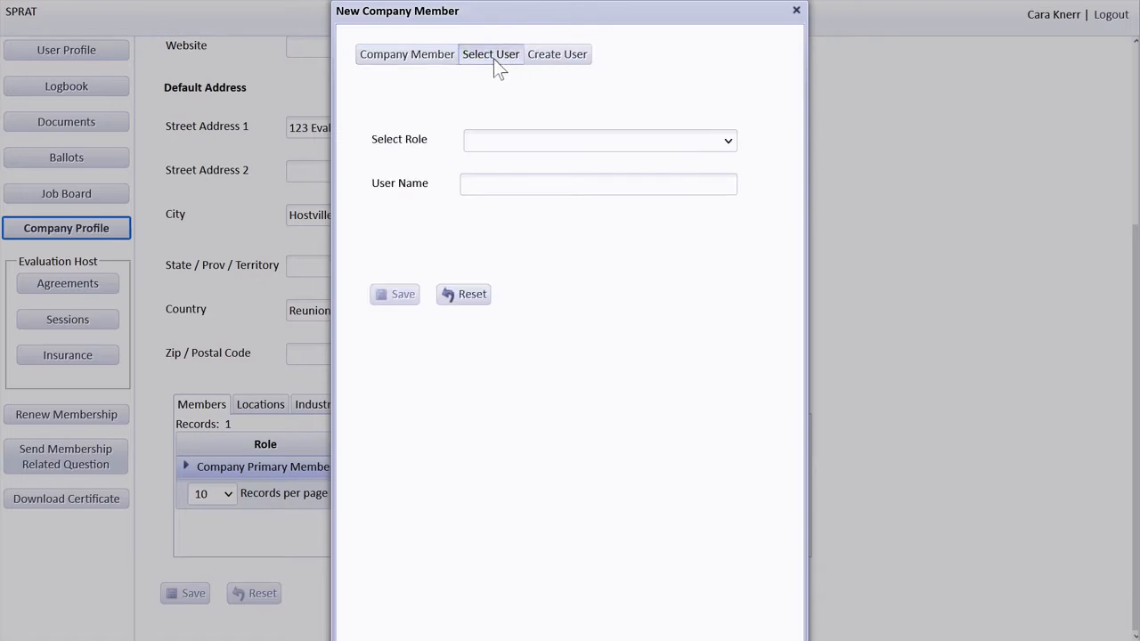
{"action": "left_click", "coordinate": [727, 142]}
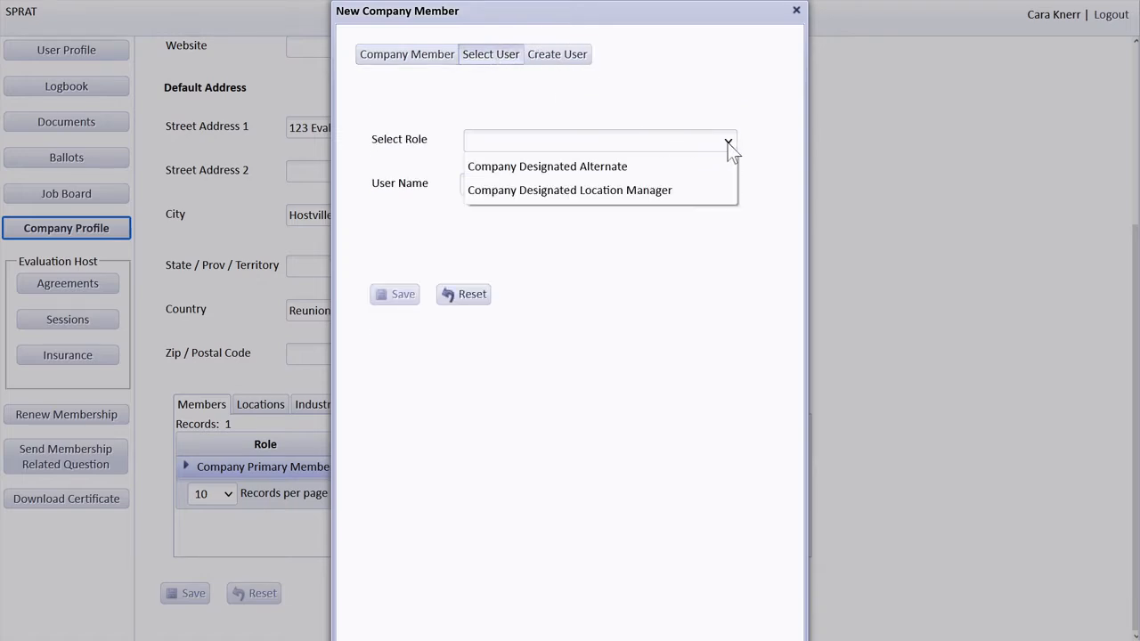
{"action": "left_click", "coordinate": [628, 190]}
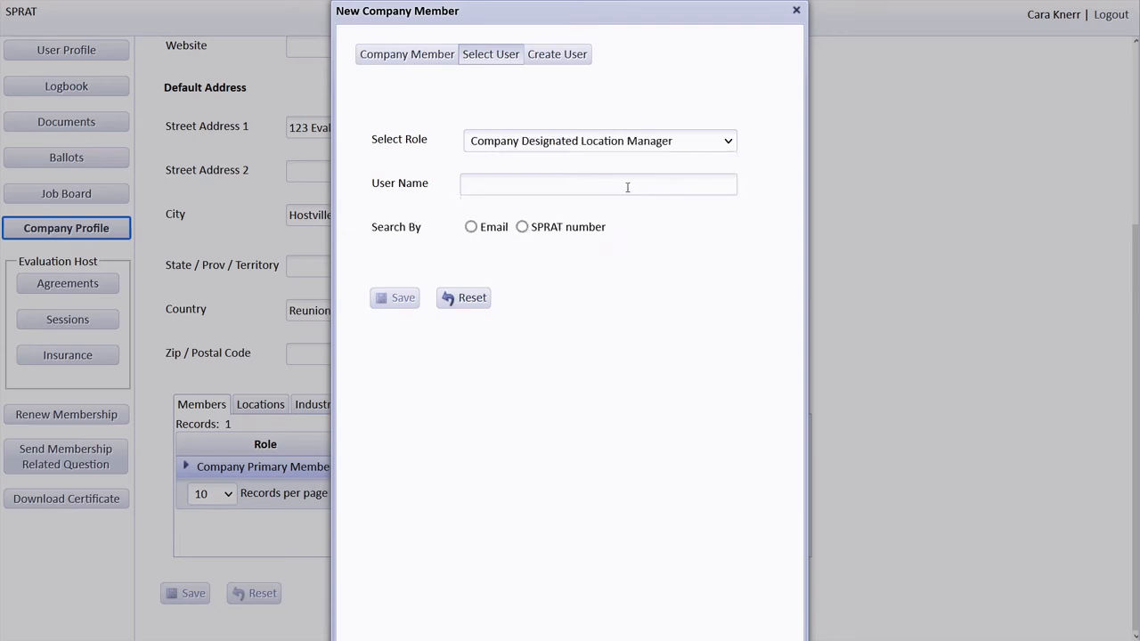
- Find the user by their SPRAT number and save them to the company's Members list
{"action": "key", "text": "ctrl"}
{"action": "left_click", "coordinate": [523, 229]}
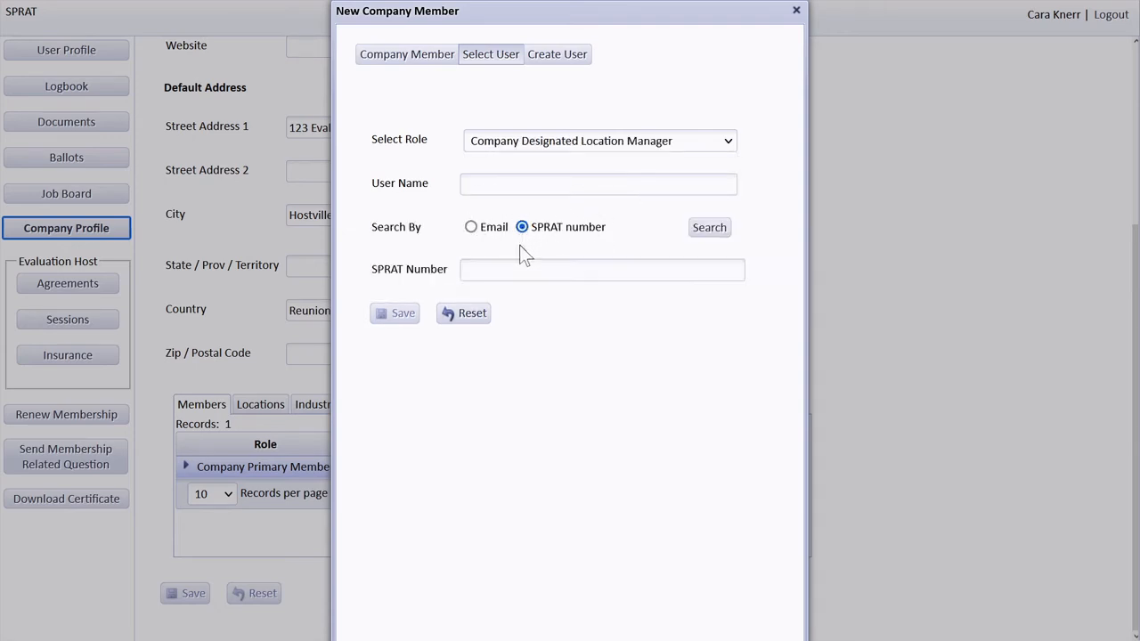
{"action": "left_click", "coordinate": [512, 266]}
{"action": "type", "text": "2000592"}
{"action": "left_click", "coordinate": [703, 232]}
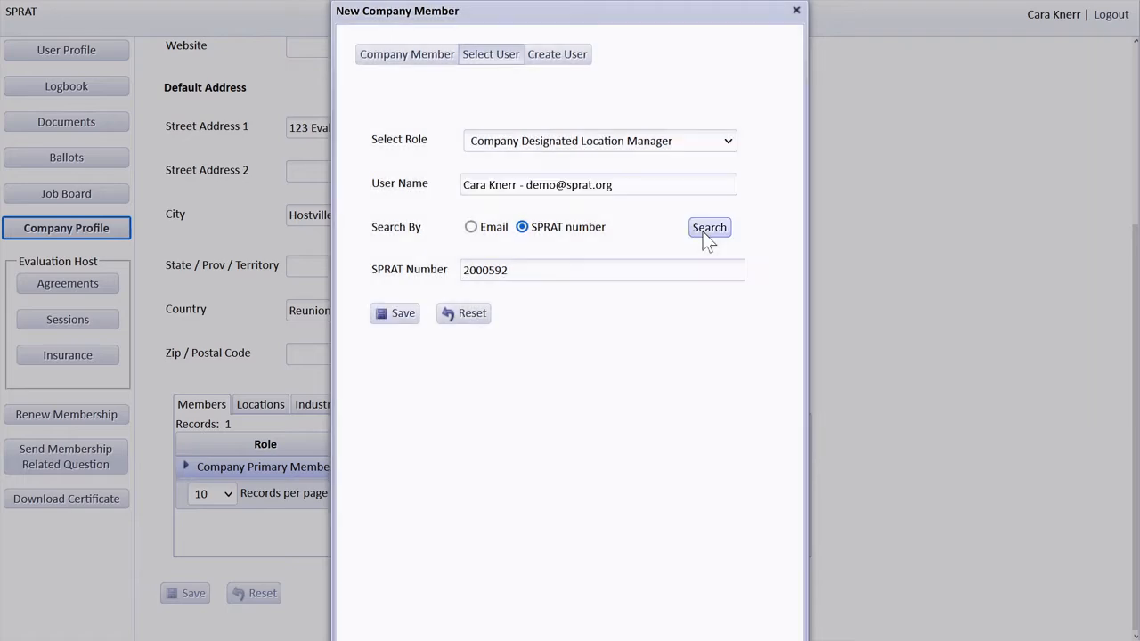
{"action": "left_click", "coordinate": [398, 313]}
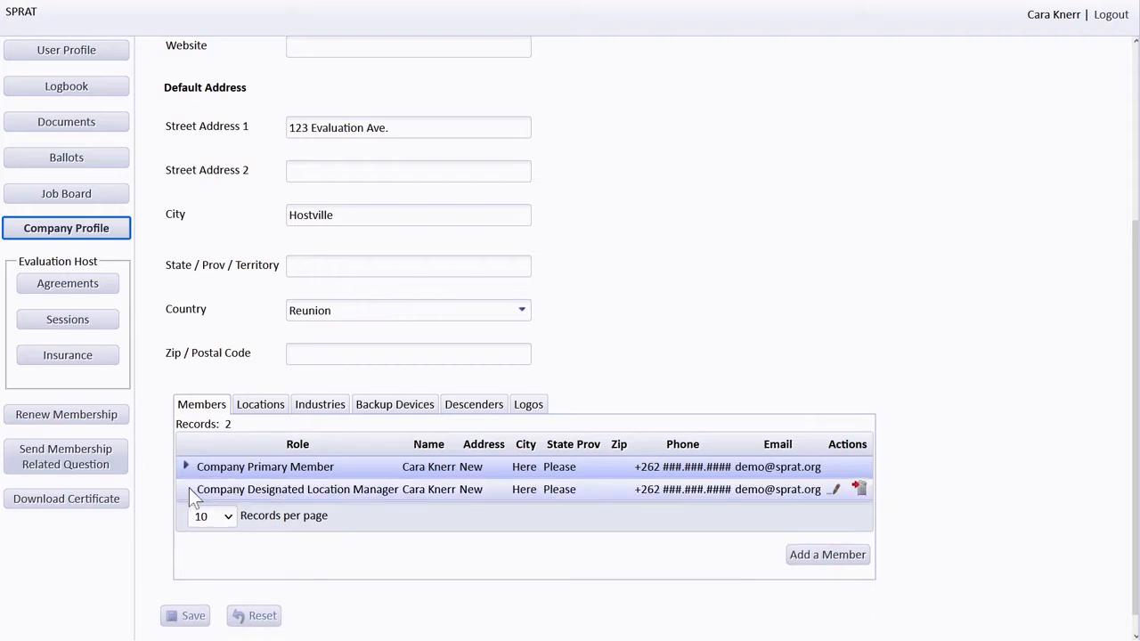
- Show the Locations list with its single Hostville location, closing the New Location form unfilled
{"action": "left_click", "coordinate": [262, 409]}
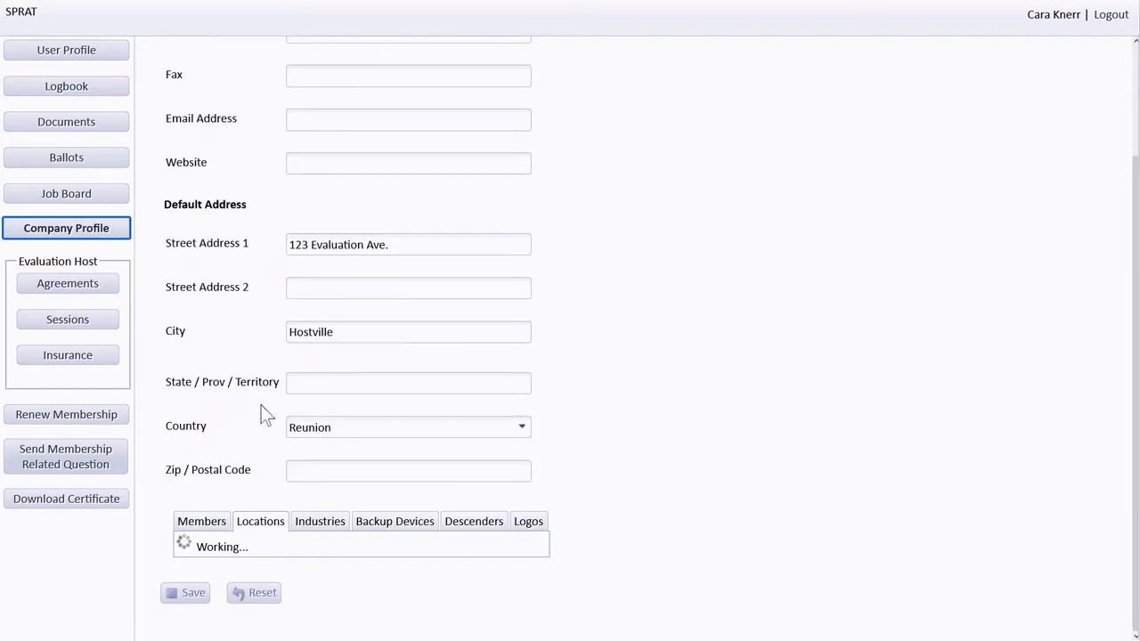
{"action": "scroll", "coordinate": [321, 441], "scroll_direction": "down", "scroll_amount": 2}
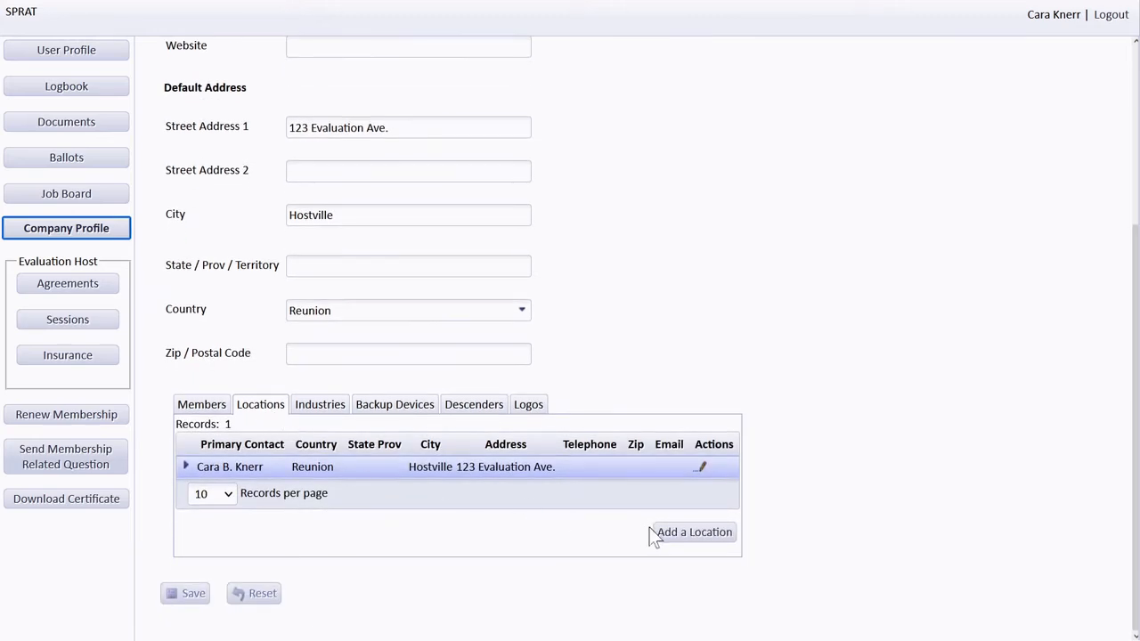
{"action": "left_click", "coordinate": [675, 537]}
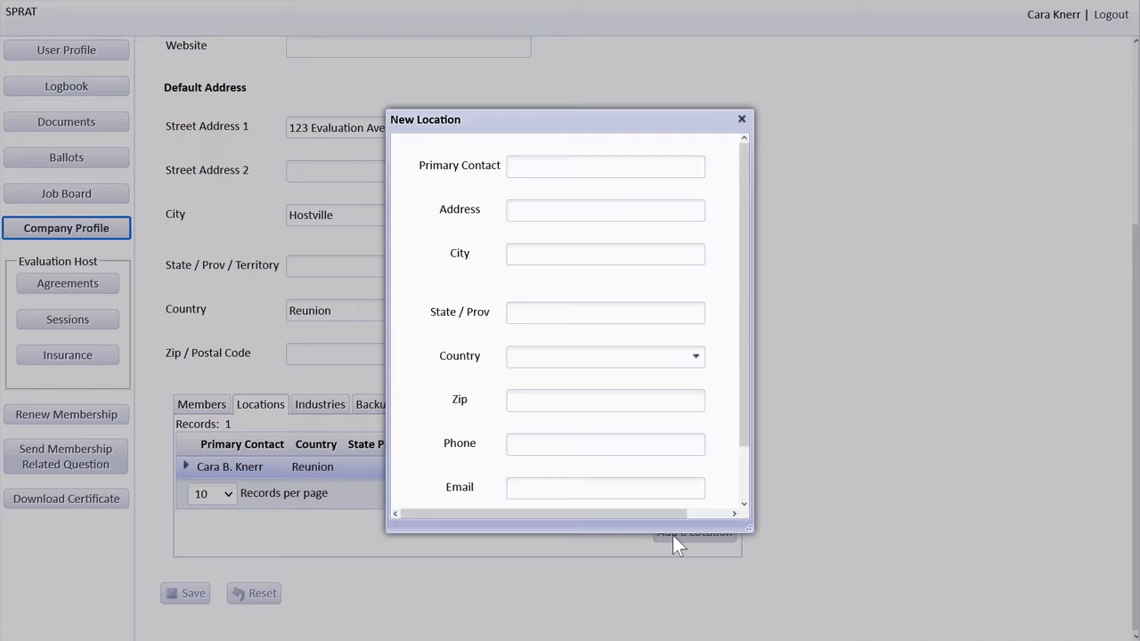
{"action": "scroll", "coordinate": [588, 214], "scroll_direction": "down", "scroll_amount": 1}
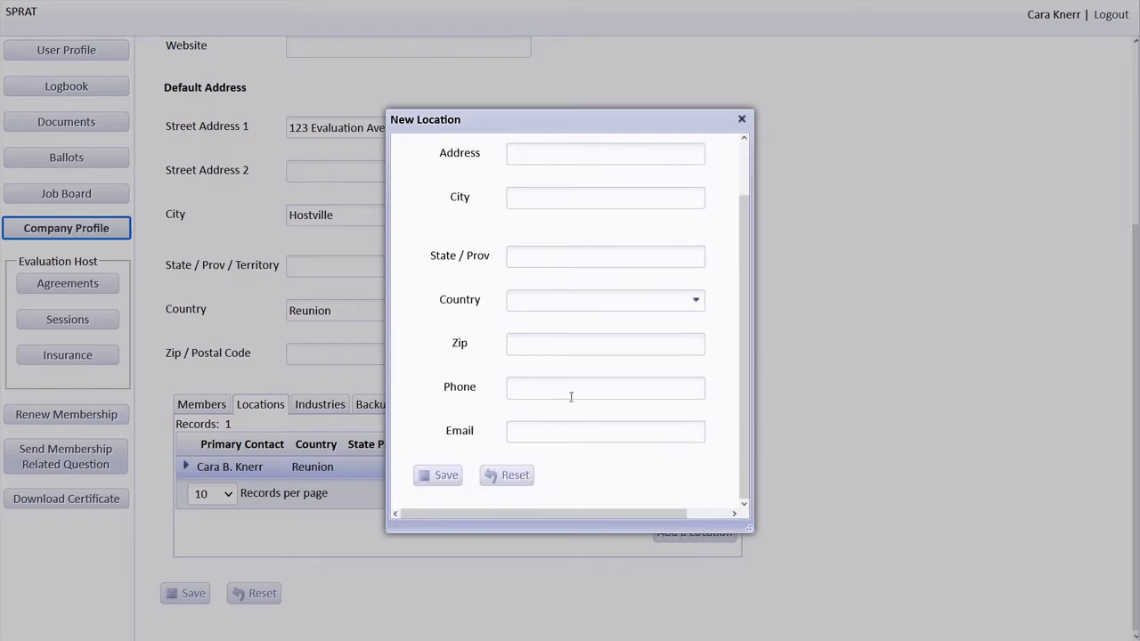
{"action": "left_click", "coordinate": [741, 119]}
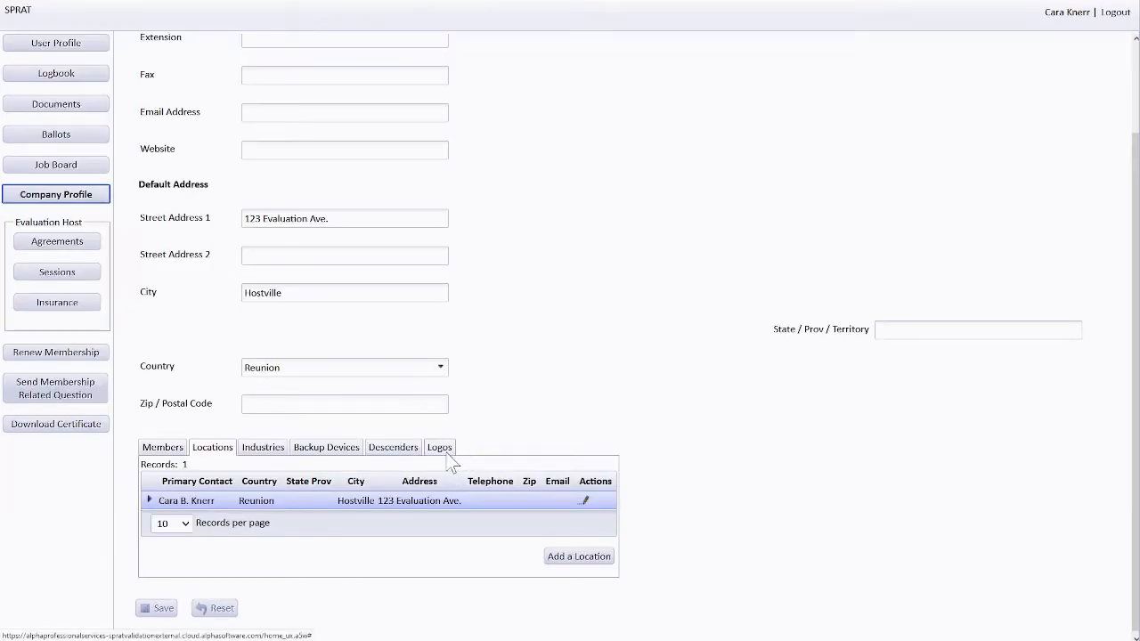
- Upload BRT.jpg as a new company logo and mark it Primary
{"action": "left_click", "coordinate": [441, 449]}
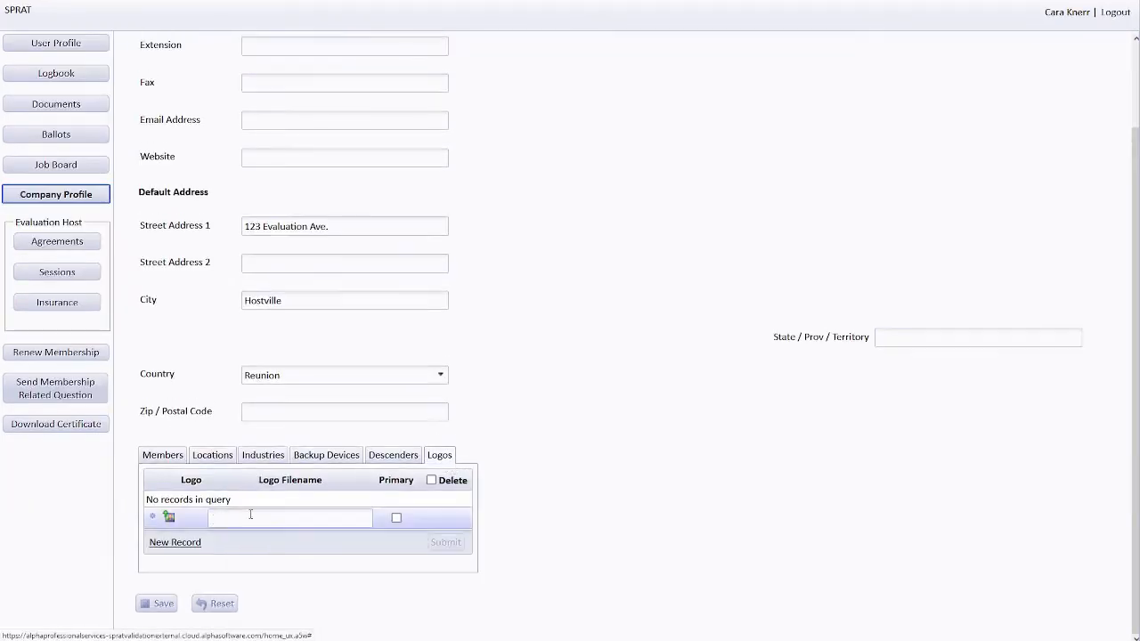
{"action": "left_click", "coordinate": [169, 520]}
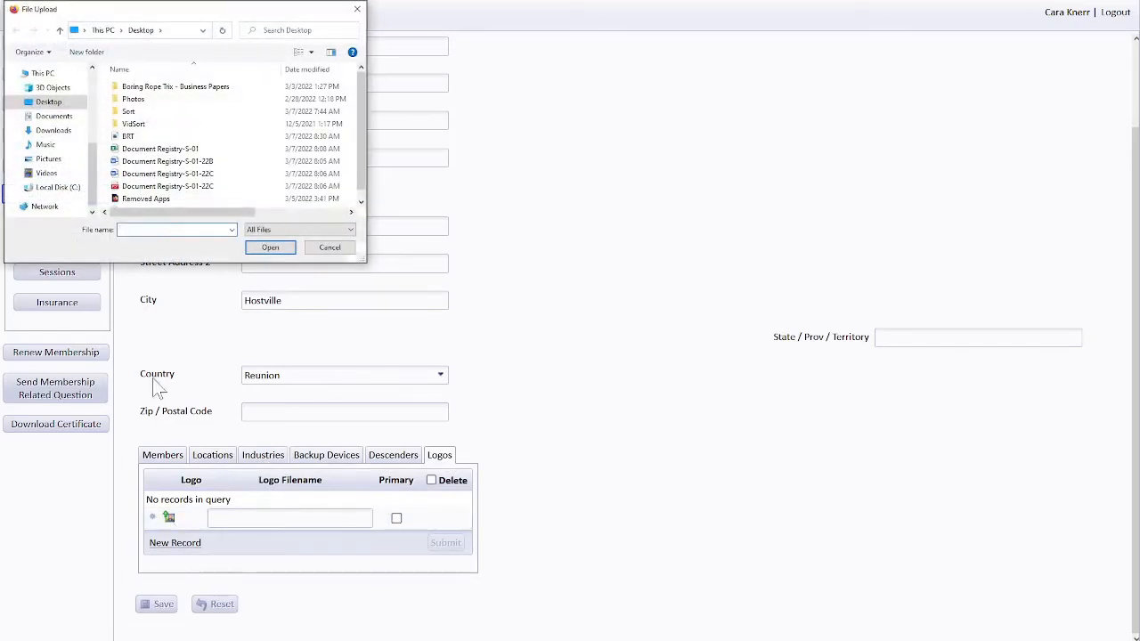
{"action": "double_click", "coordinate": [128, 137]}
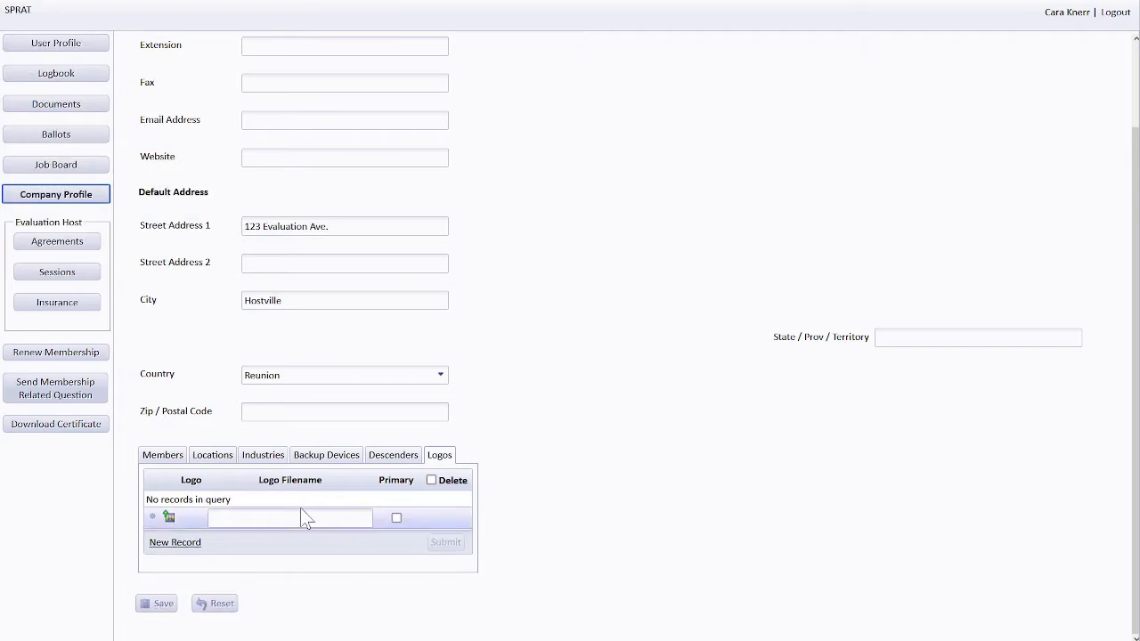
{"action": "scroll", "coordinate": [409, 530], "scroll_direction": "down", "scroll_amount": 3}
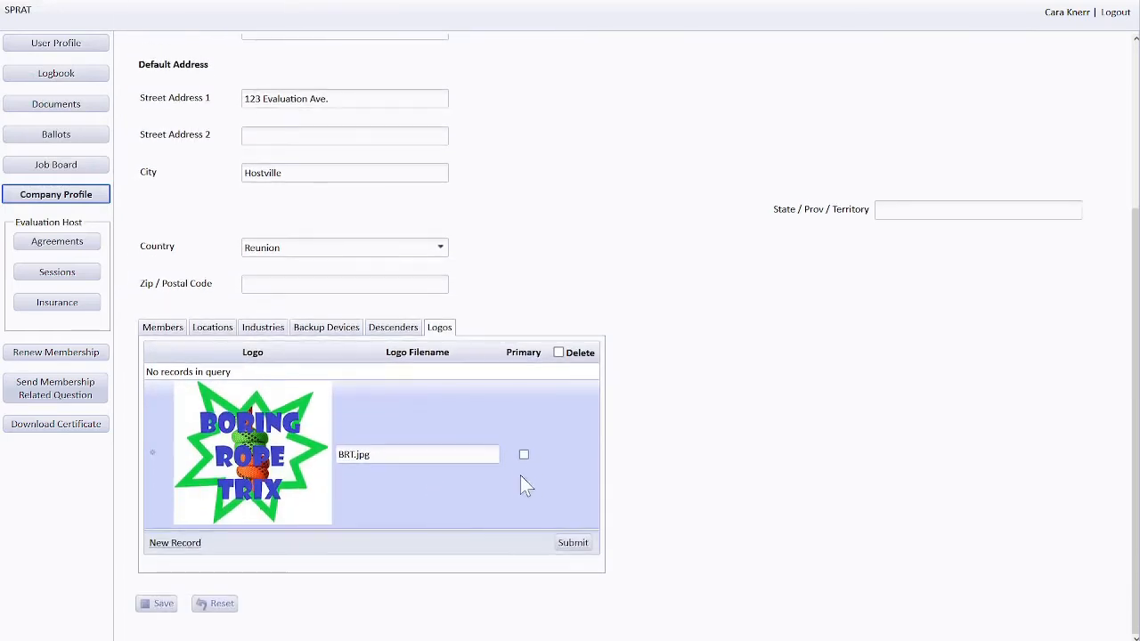
{"action": "left_click", "coordinate": [523, 455]}
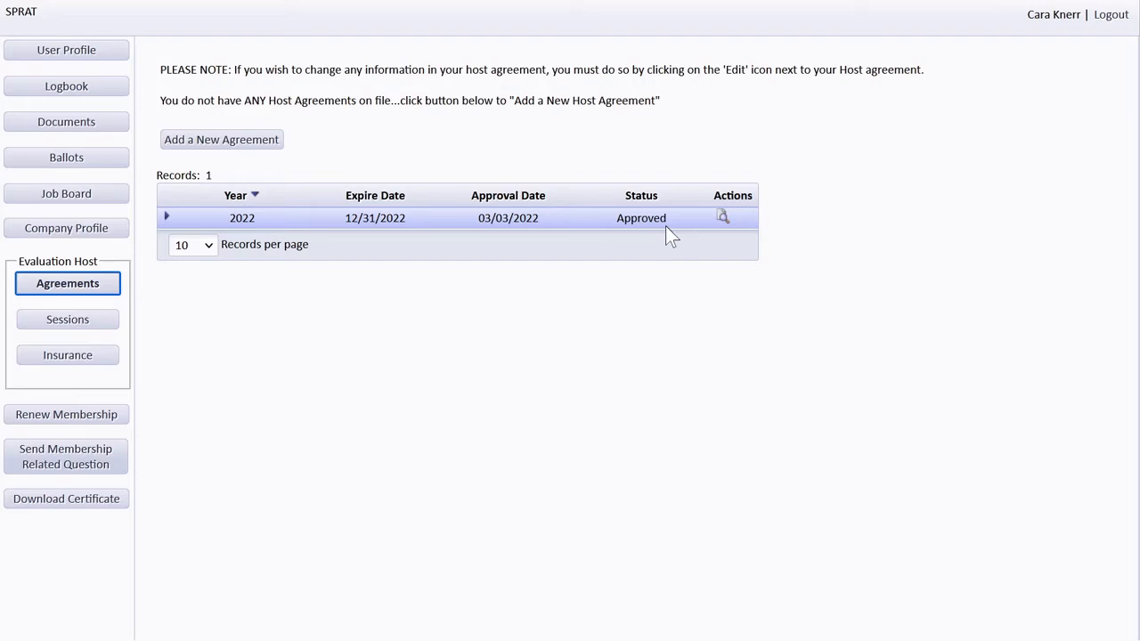
- Review the host agreements and start a new host agreement
{"action": "left_click", "coordinate": [666, 225]}
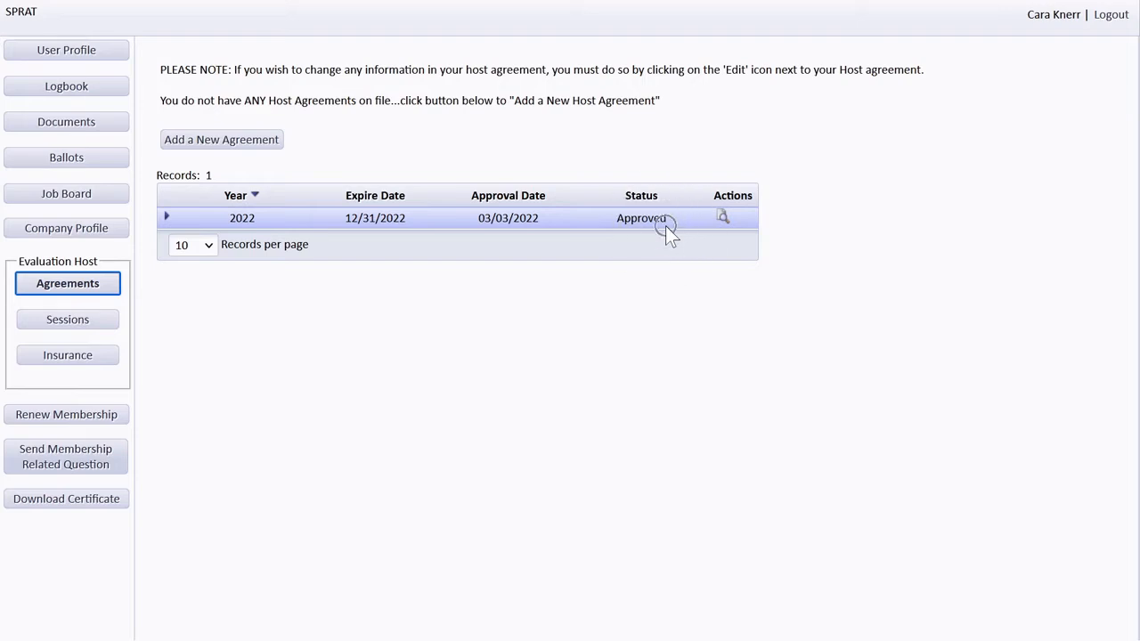
{"action": "left_click", "coordinate": [729, 227]}
{"action": "left_click", "coordinate": [277, 146]}
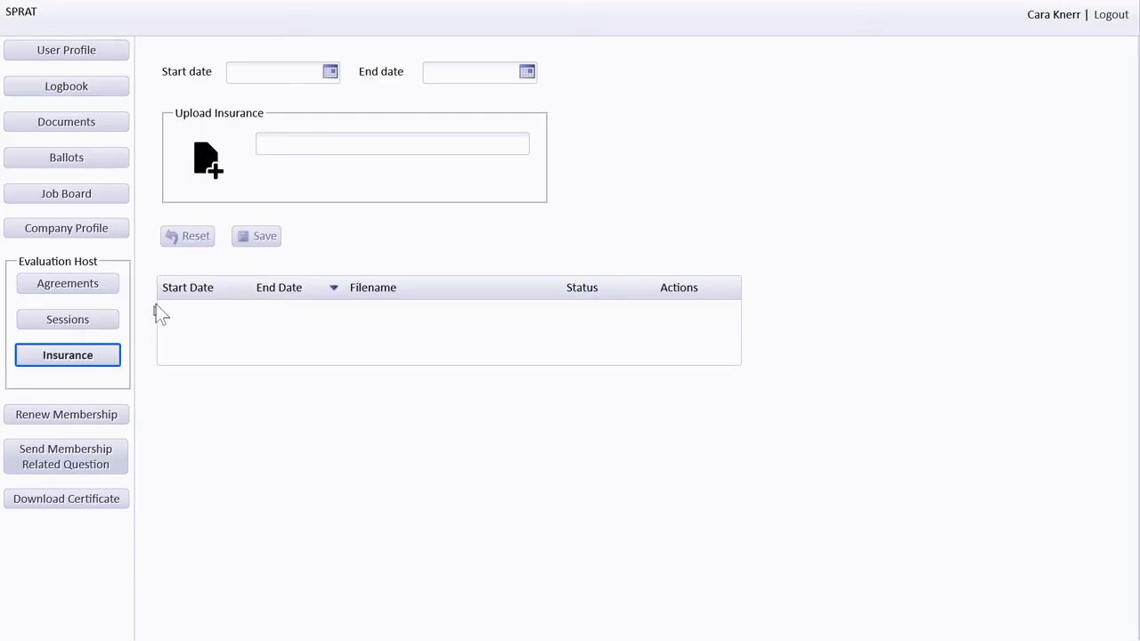
- Save BRT-Insurance-2021-2022.pdf with its start and end dates to the insurance list
{"action": "left_click", "coordinate": [217, 177]}
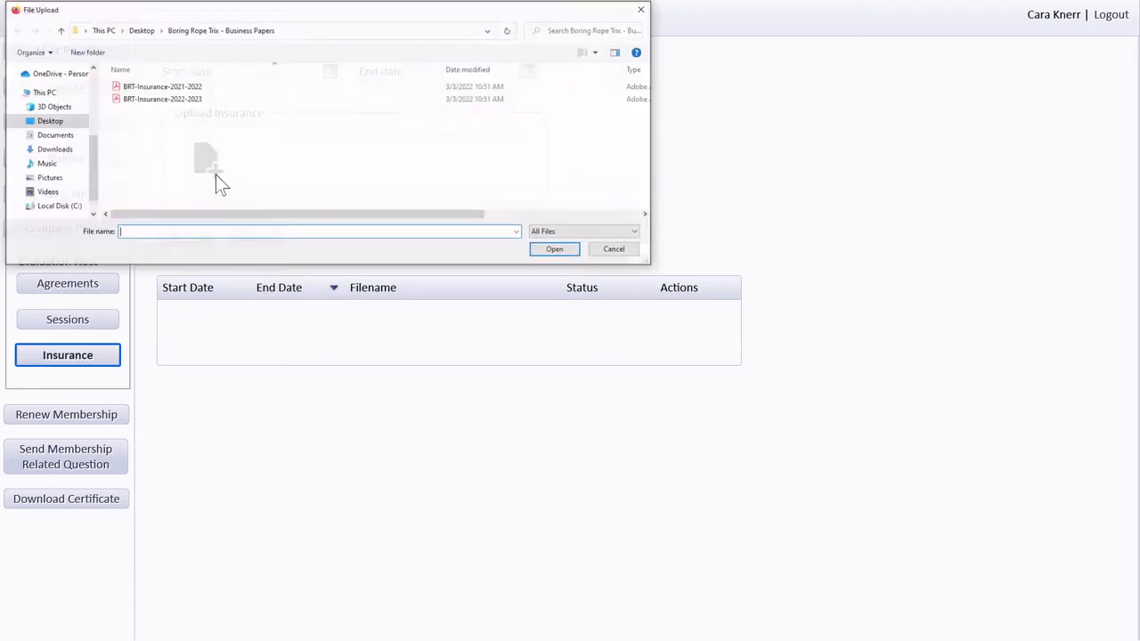
{"action": "double_click", "coordinate": [184, 88]}
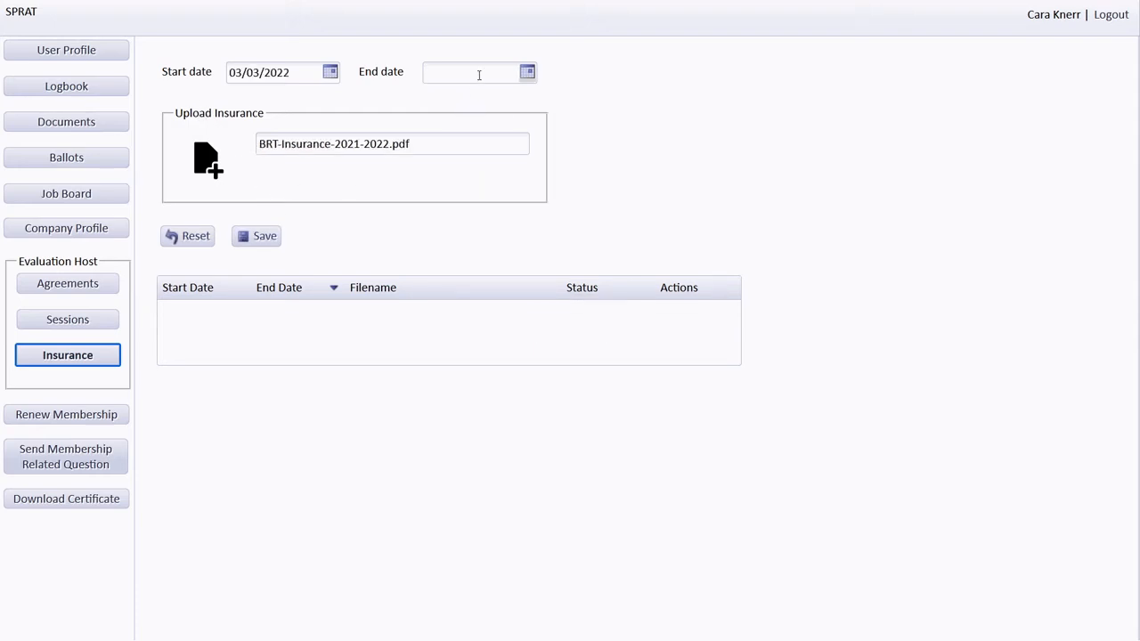
{"action": "left_click", "coordinate": [478, 75]}
{"action": "type", "text": "3/4/2022"}
{"action": "left_click", "coordinate": [258, 239]}
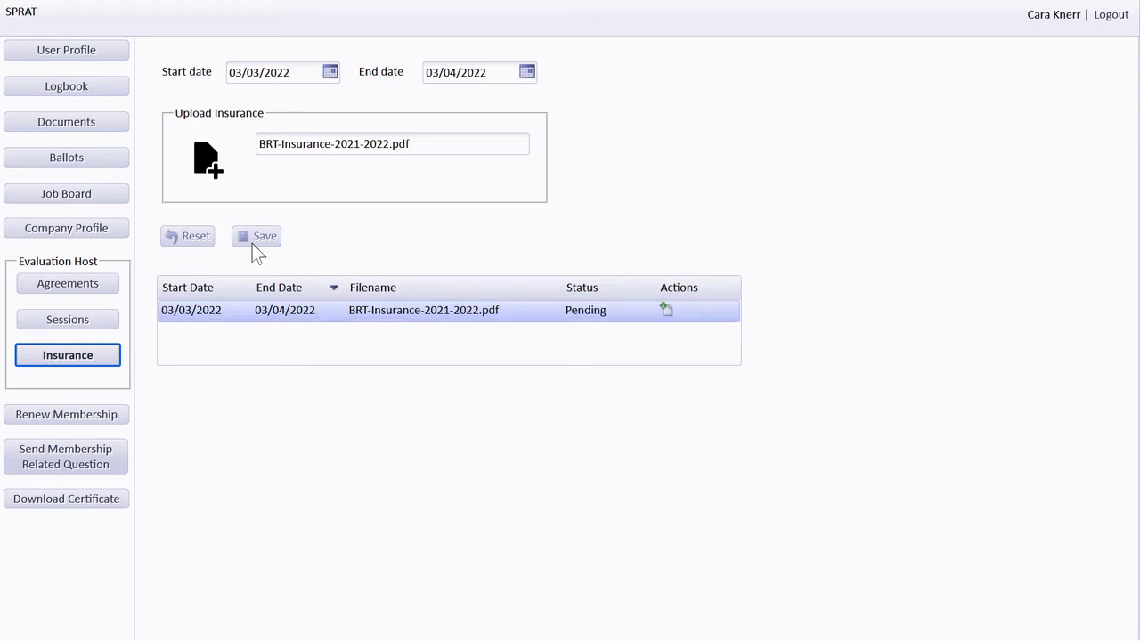
{"action": "left_click", "coordinate": [606, 326]}
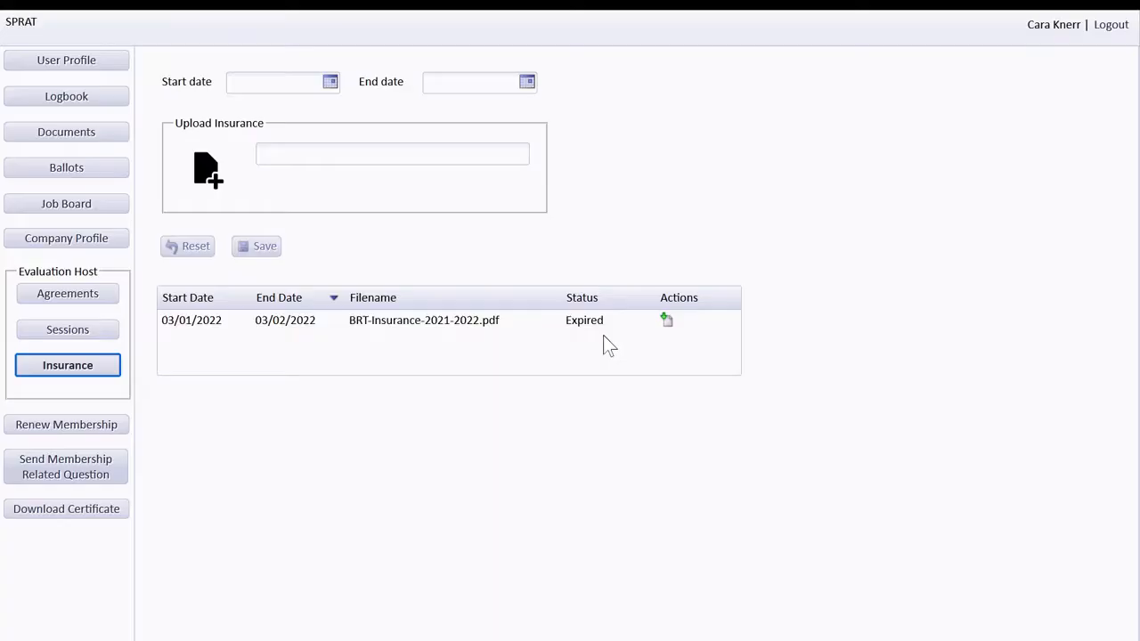
- Attach BRT-Insurance-2022-2023.pdf to the expired insurance record and save it
{"action": "left_click", "coordinate": [490, 319]}
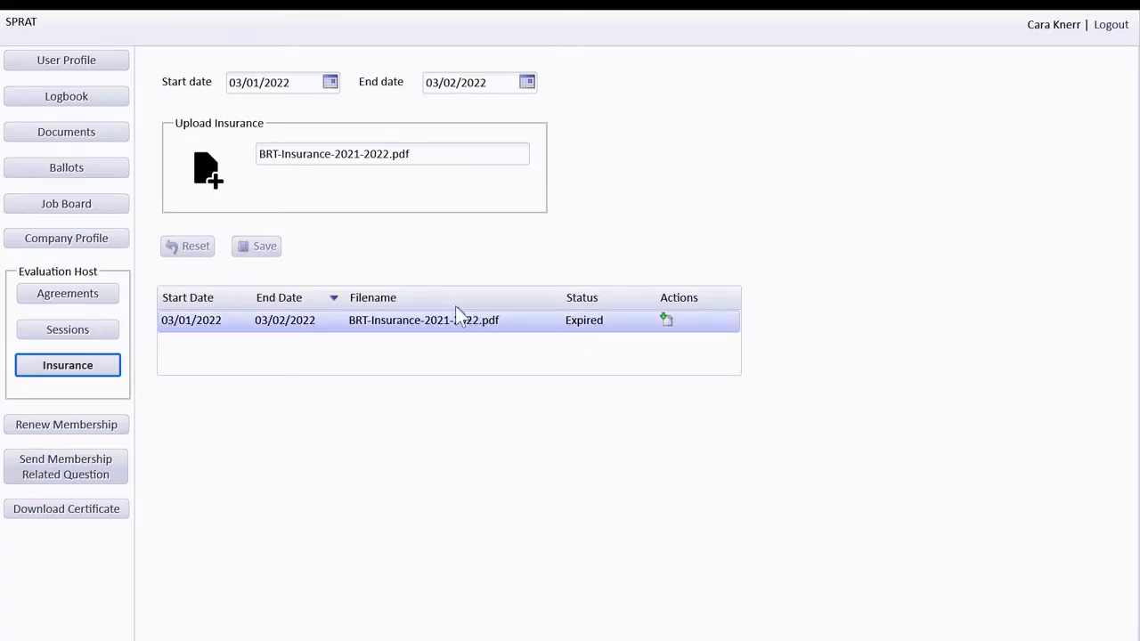
{"action": "left_click", "coordinate": [222, 191]}
{"action": "double_click", "coordinate": [168, 109]}
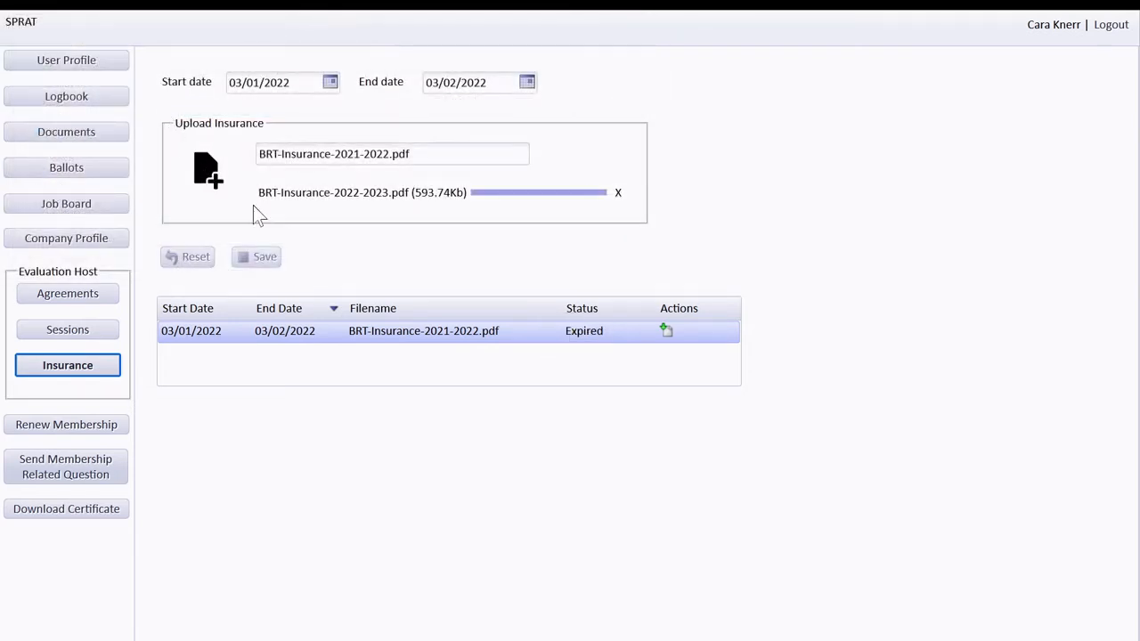
{"action": "left_click", "coordinate": [276, 253]}
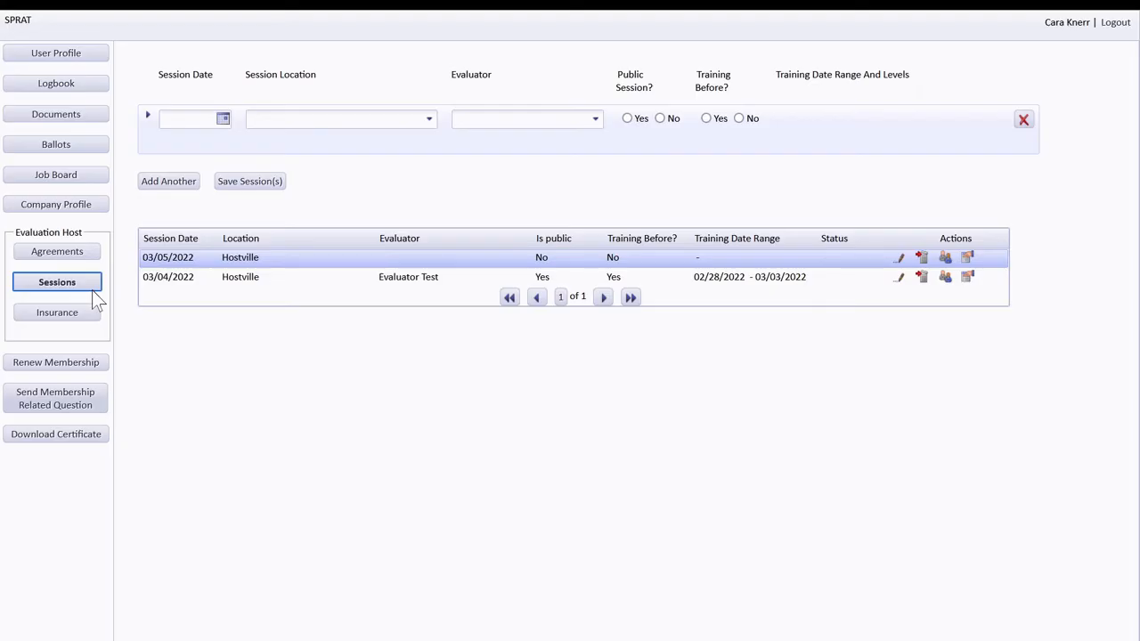
- Add three empty session rows, then remove the extra ones
{"action": "left_click", "coordinate": [158, 183]}
{"action": "left_click", "coordinate": [172, 231]}
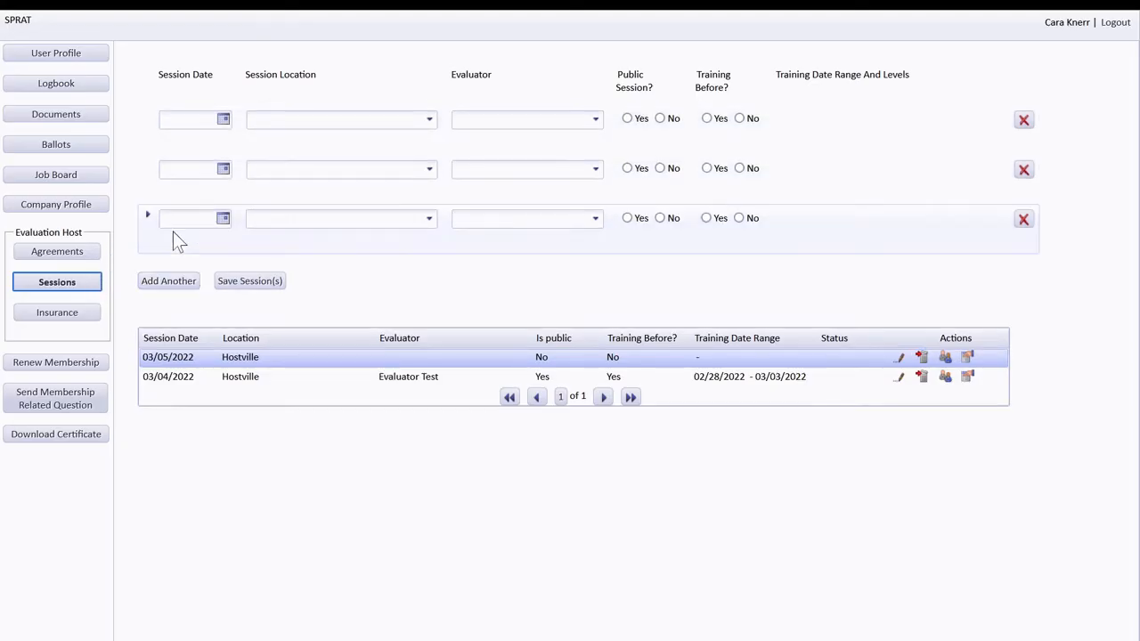
{"action": "left_click", "coordinate": [182, 283]}
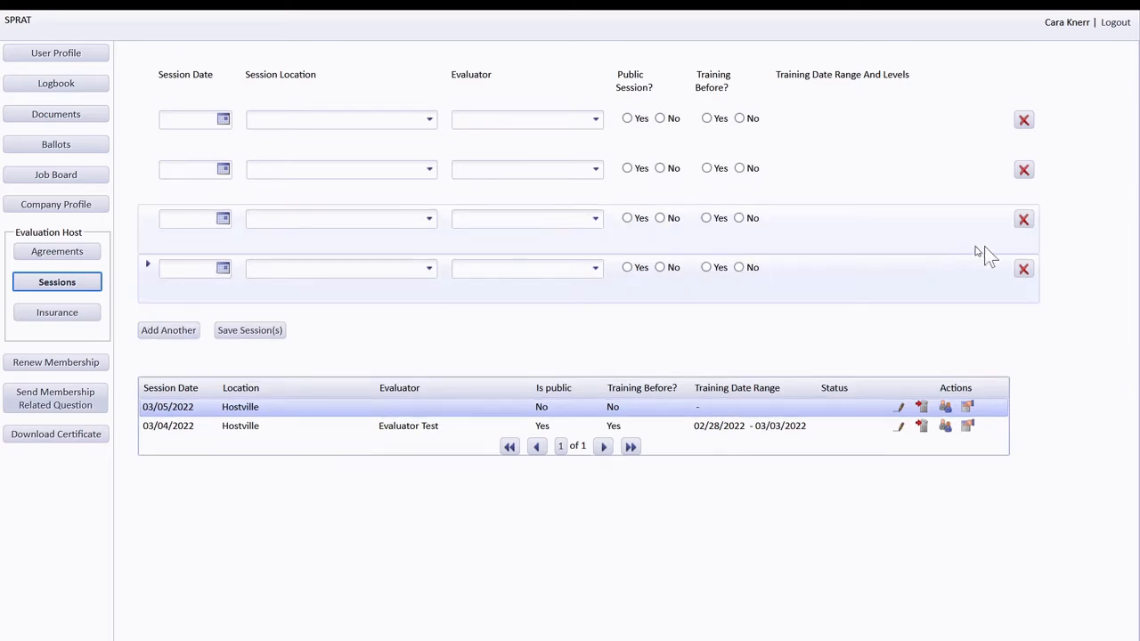
{"action": "left_click", "coordinate": [1024, 269]}
{"action": "left_click", "coordinate": [1023, 219]}
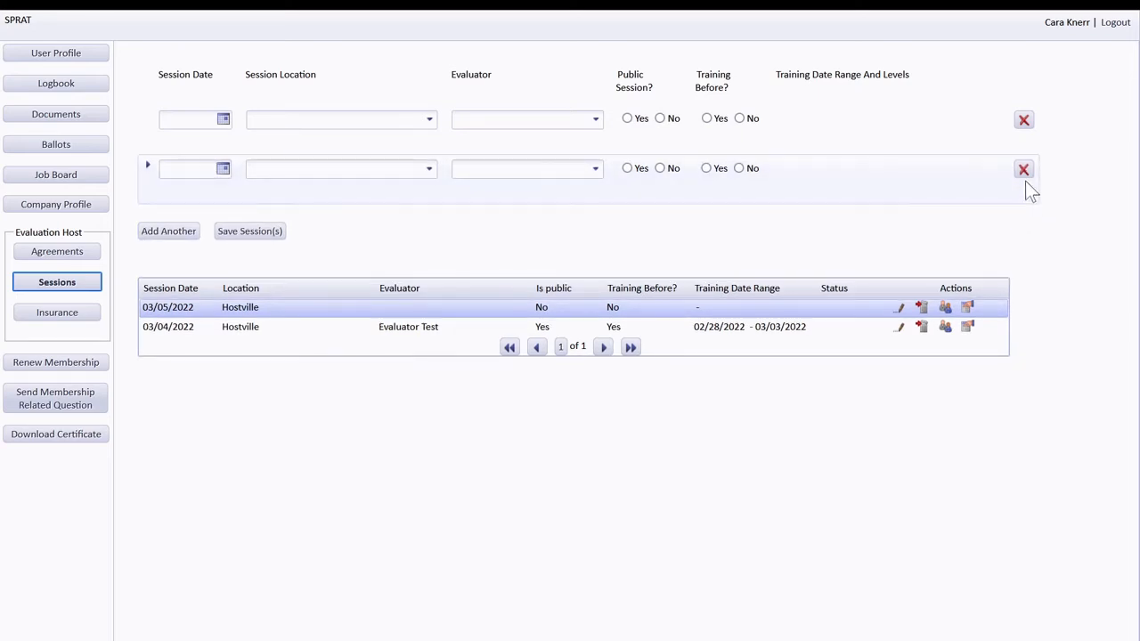
{"action": "left_click", "coordinate": [1023, 169]}
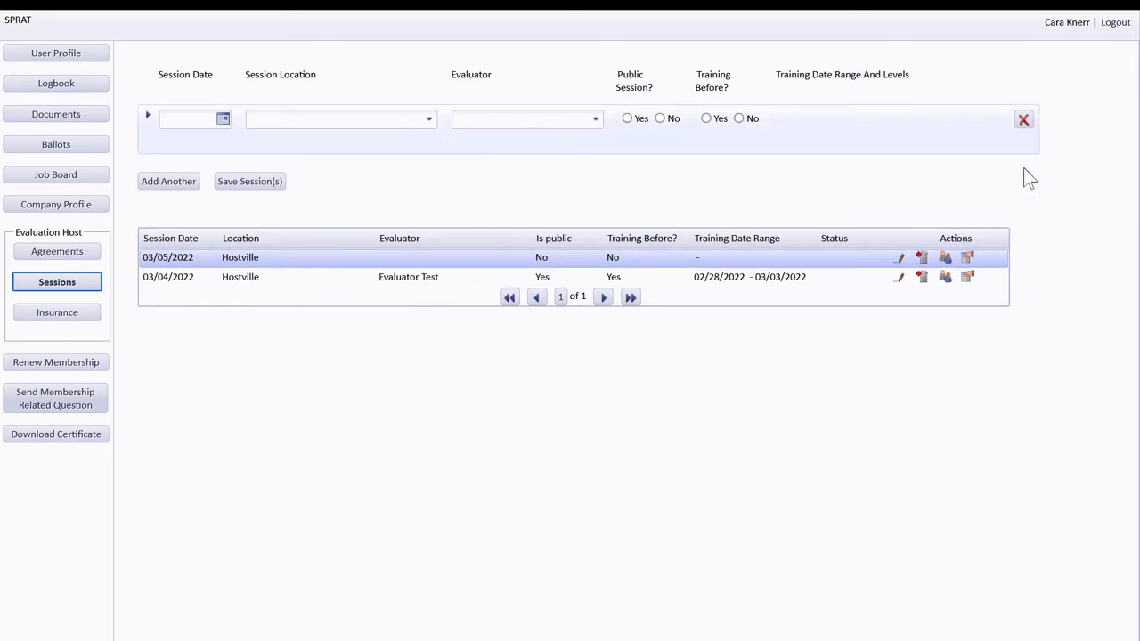
- Set a 03/06/2022 public session at 123 Evaluation Ave., Hostville with the test evaluator and prior training
{"action": "left_click", "coordinate": [223, 118]}
{"action": "left_click", "coordinate": [176, 201]}
{"action": "left_click", "coordinate": [431, 122]}
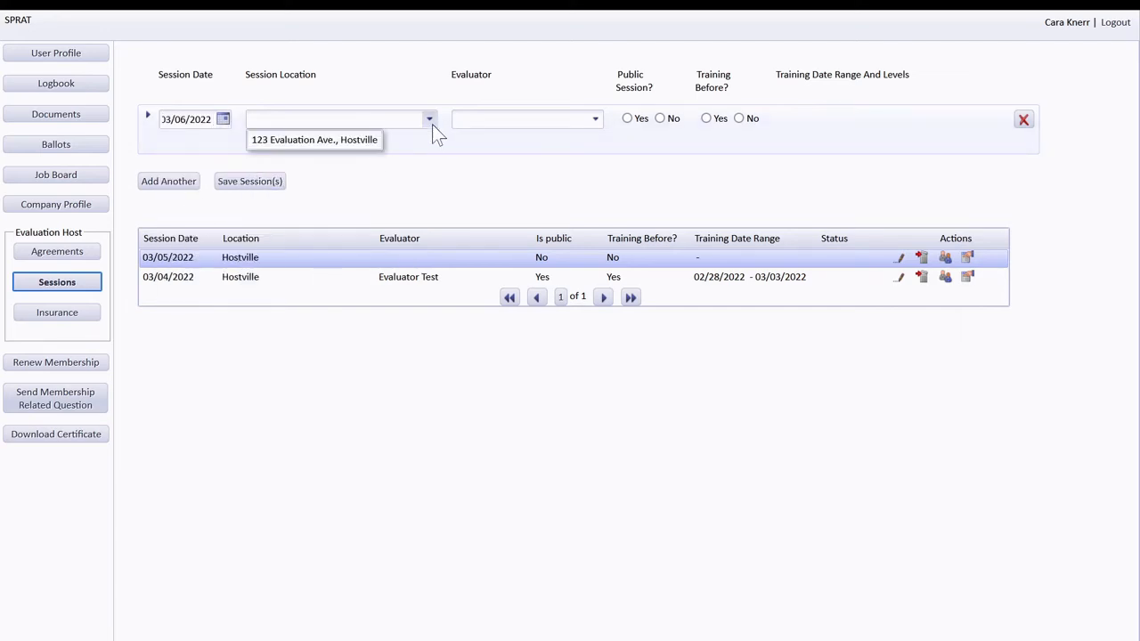
{"action": "left_click", "coordinate": [368, 142]}
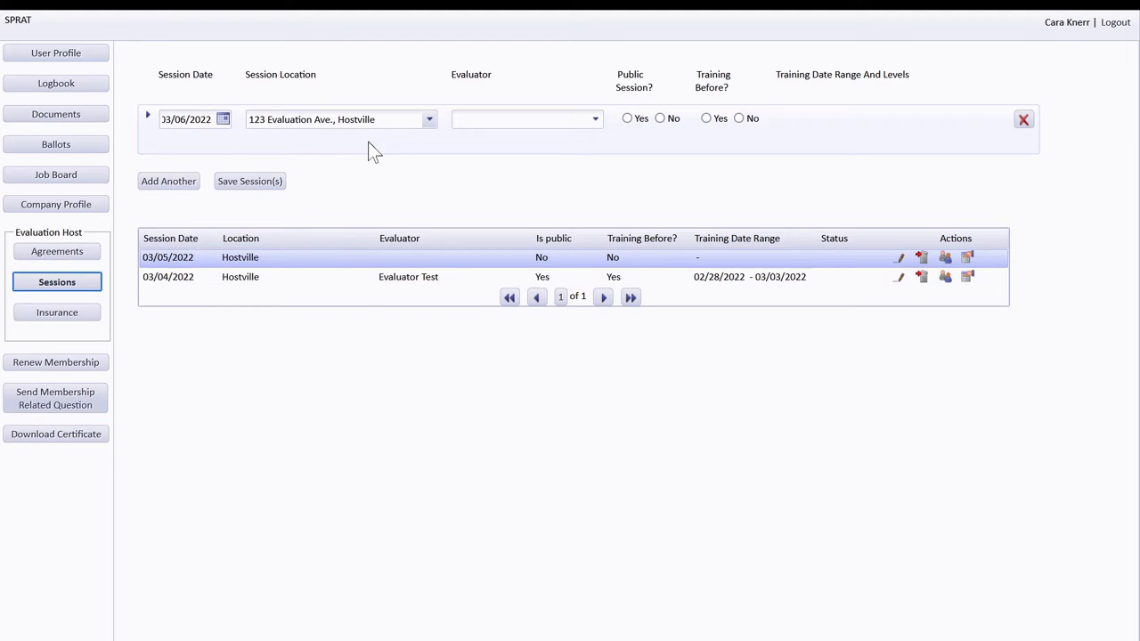
{"action": "left_click", "coordinate": [595, 120]}
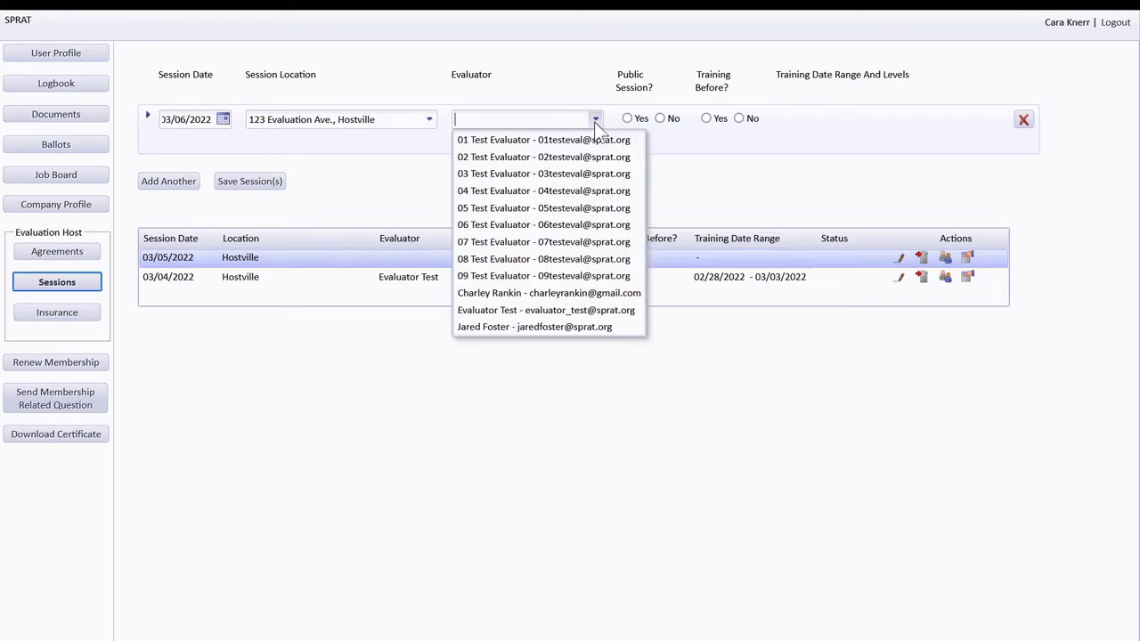
{"action": "left_click", "coordinate": [501, 310]}
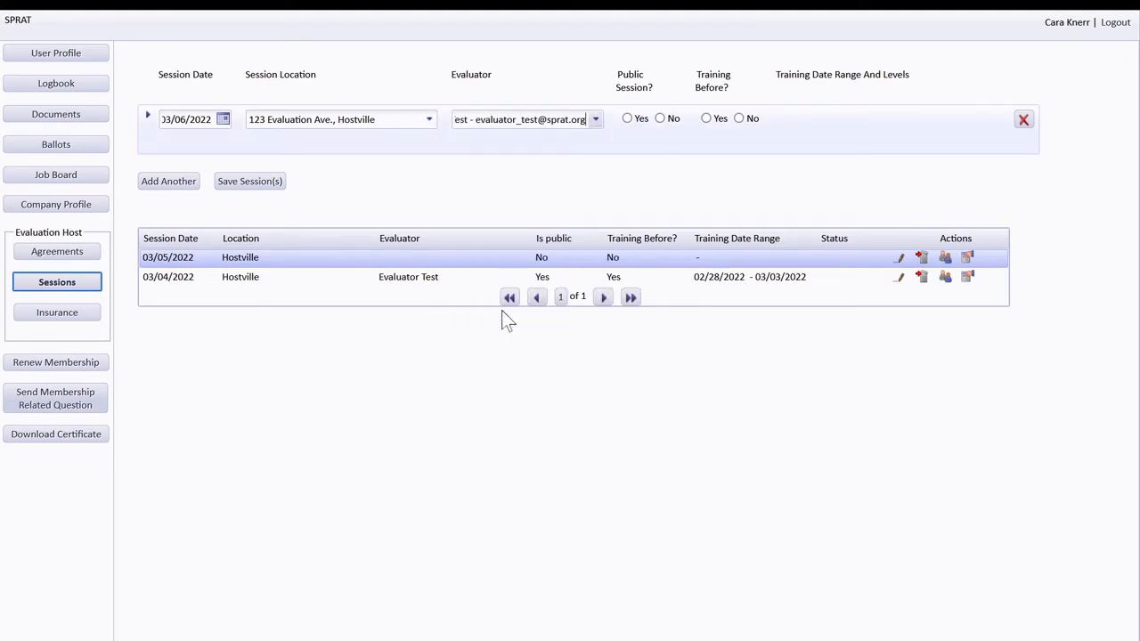
{"action": "left_click", "coordinate": [628, 120]}
{"action": "left_click", "coordinate": [705, 119]}
- Set Level 2 training 02/28–03/04/2022, save the session, and open the 03/05/2022 session for editing
{"action": "left_click", "coordinate": [855, 126]}
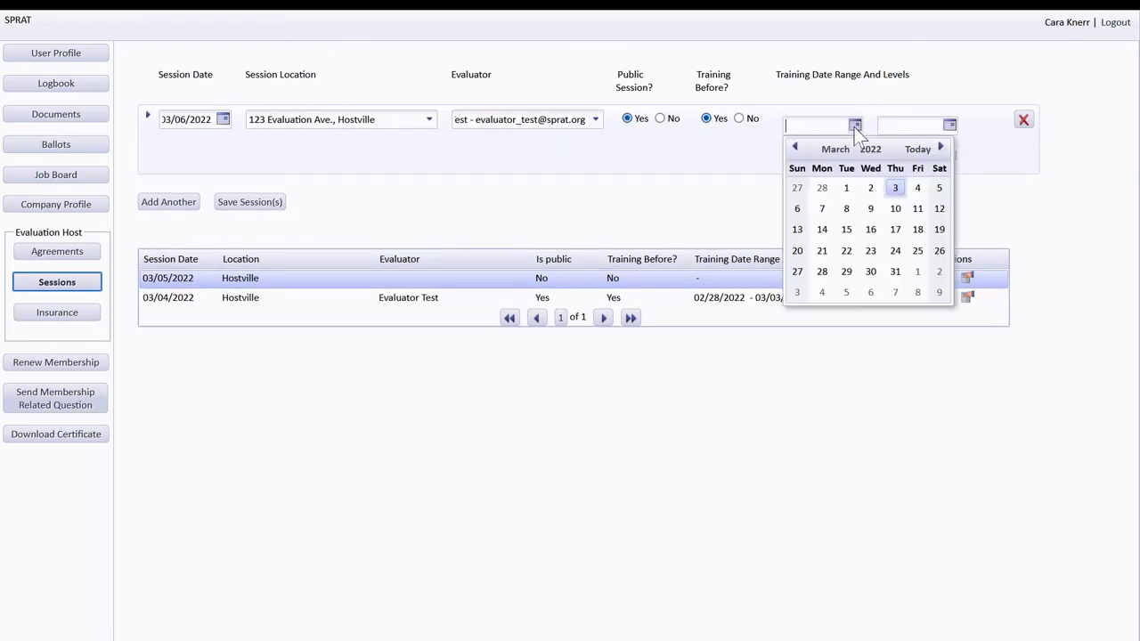
{"action": "left_click", "coordinate": [820, 186]}
{"action": "left_click", "coordinate": [947, 127]}
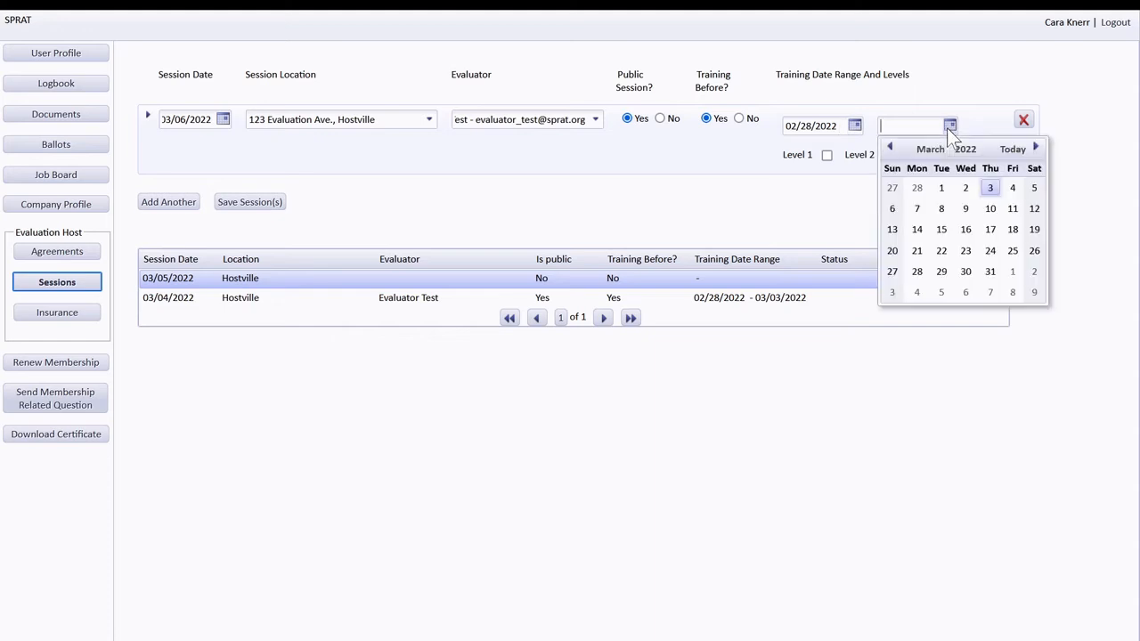
{"action": "left_click", "coordinate": [1009, 190]}
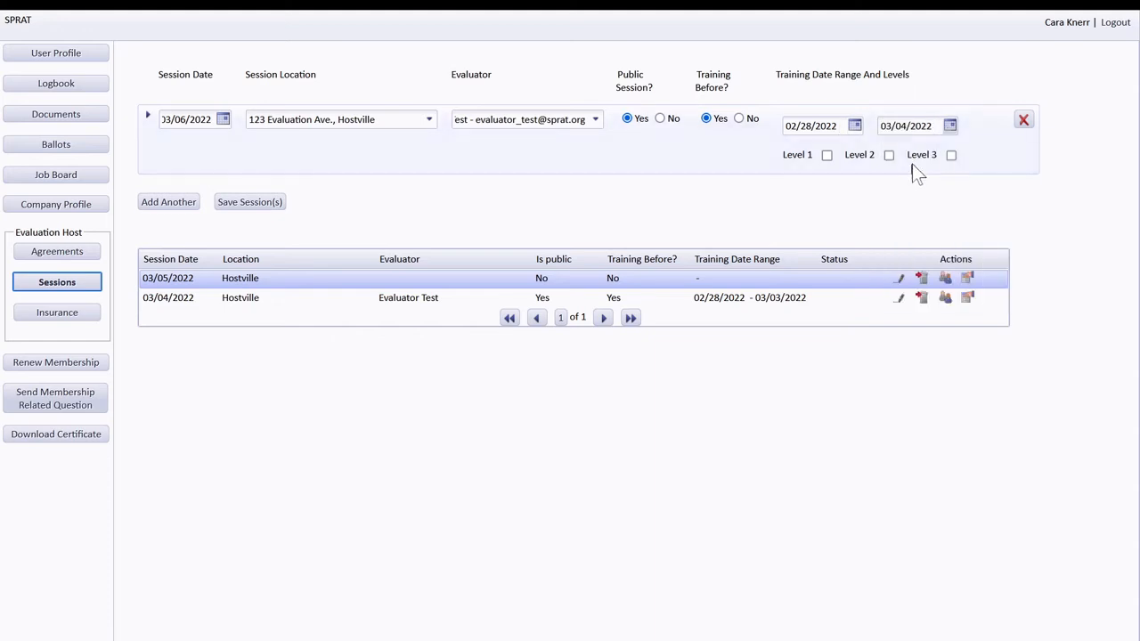
{"action": "left_click", "coordinate": [890, 156]}
{"action": "left_click", "coordinate": [233, 207]}
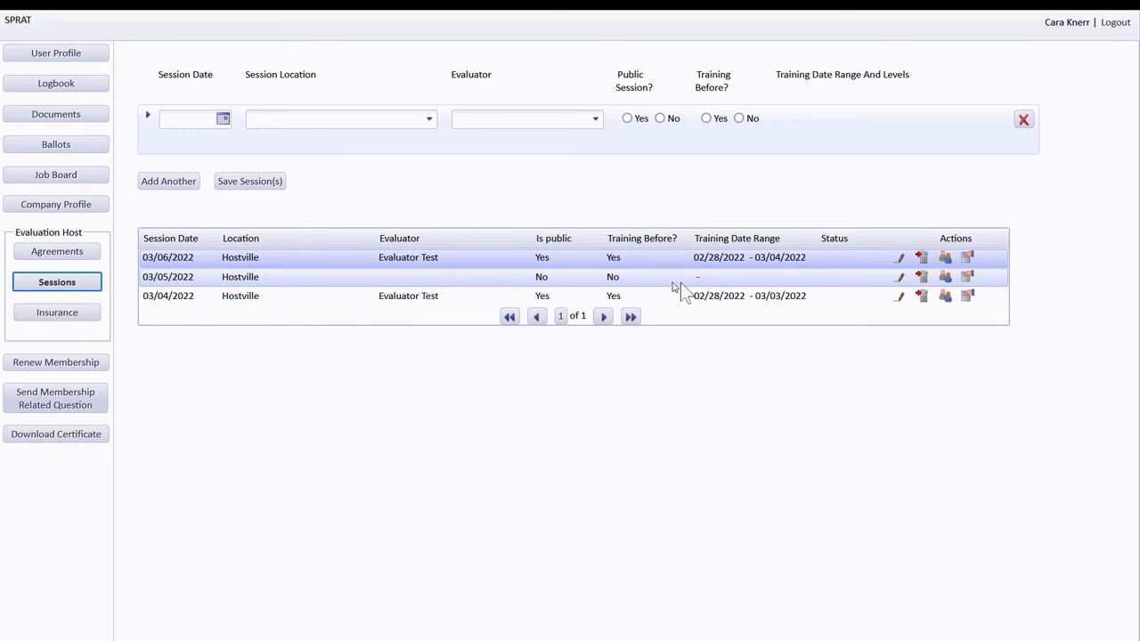
{"action": "left_click", "coordinate": [901, 278]}
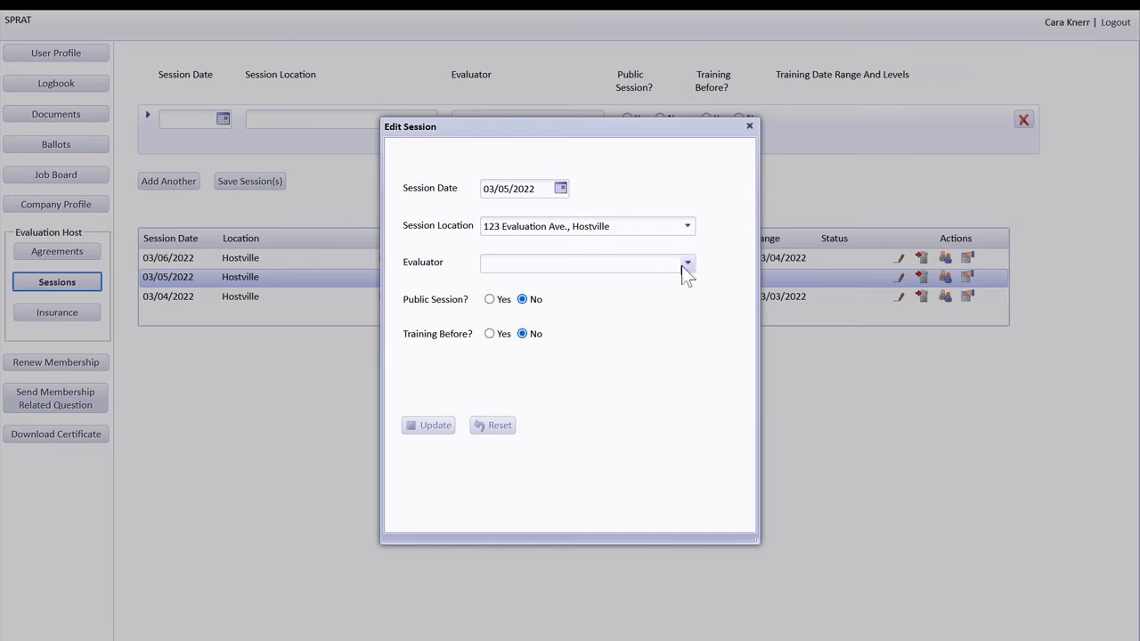
- Choose Evaluator Test for the 03/05/2022 session and update it
{"action": "left_click", "coordinate": [688, 265]}
{"action": "left_click", "coordinate": [543, 451]}
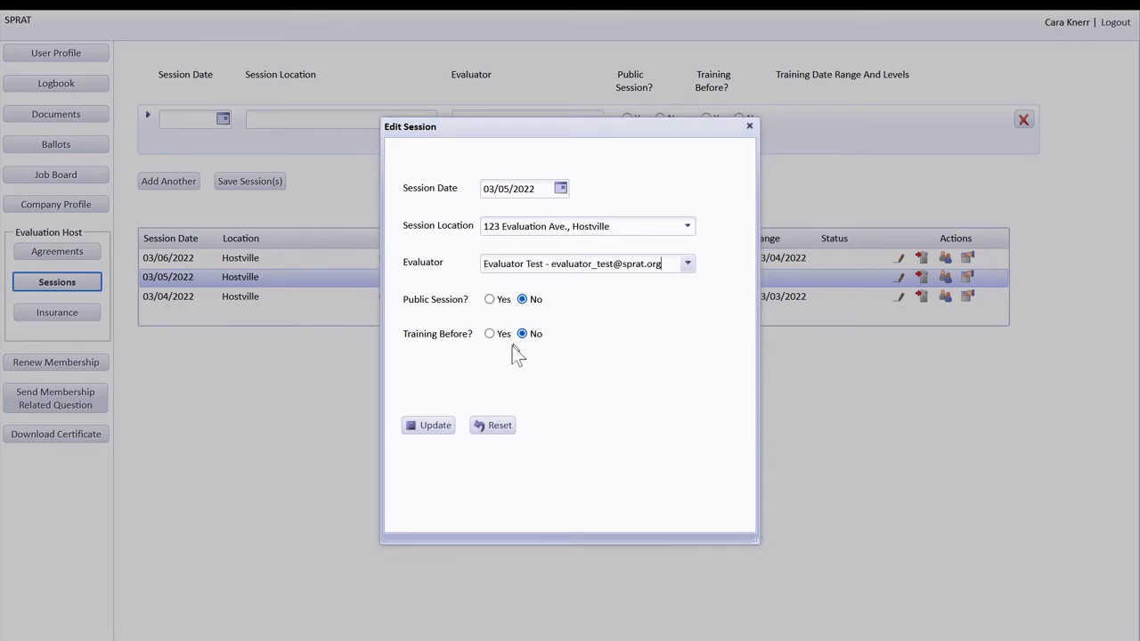
{"action": "left_click", "coordinate": [437, 429]}
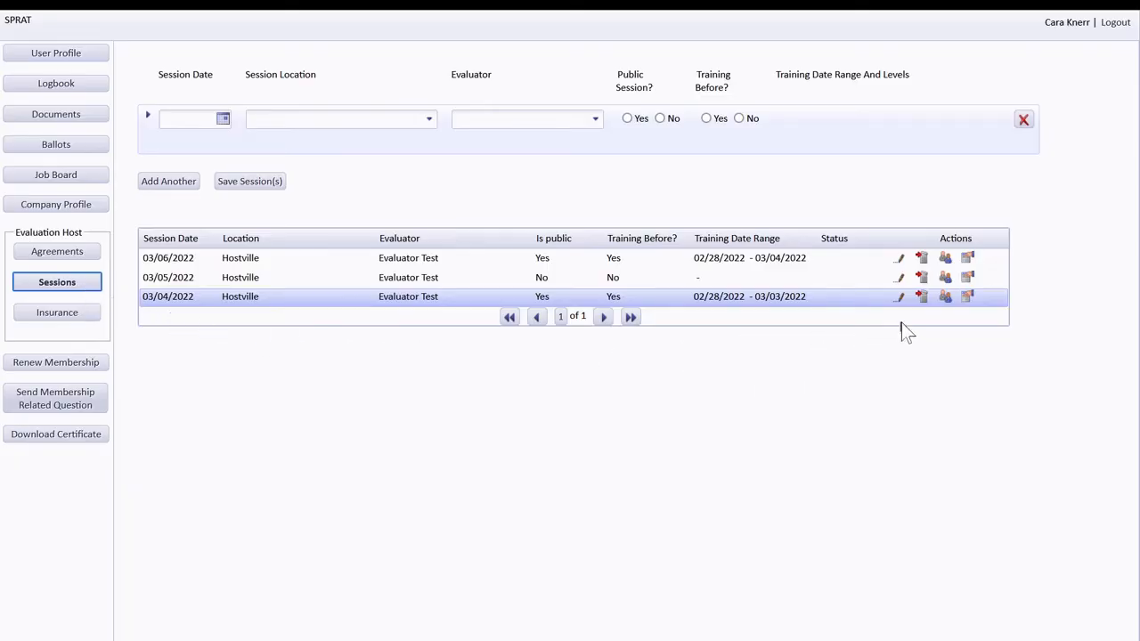
- Open the 03/04/2022 session's candidate form with the host's own account as Contact Name
{"action": "left_click", "coordinate": [946, 297]}
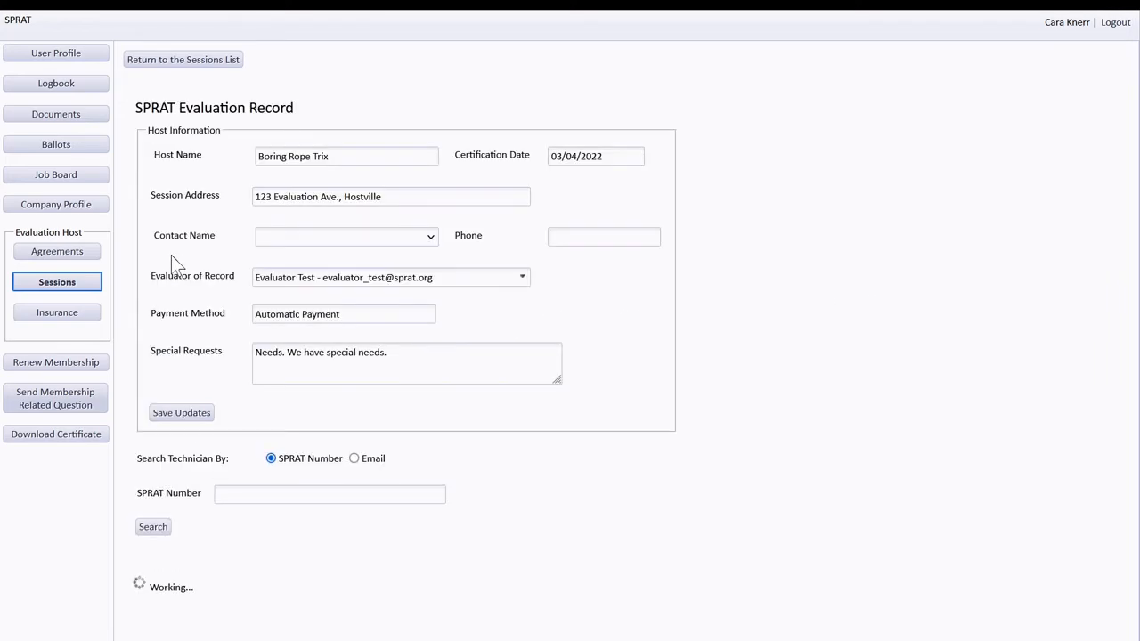
{"action": "left_click", "coordinate": [431, 239]}
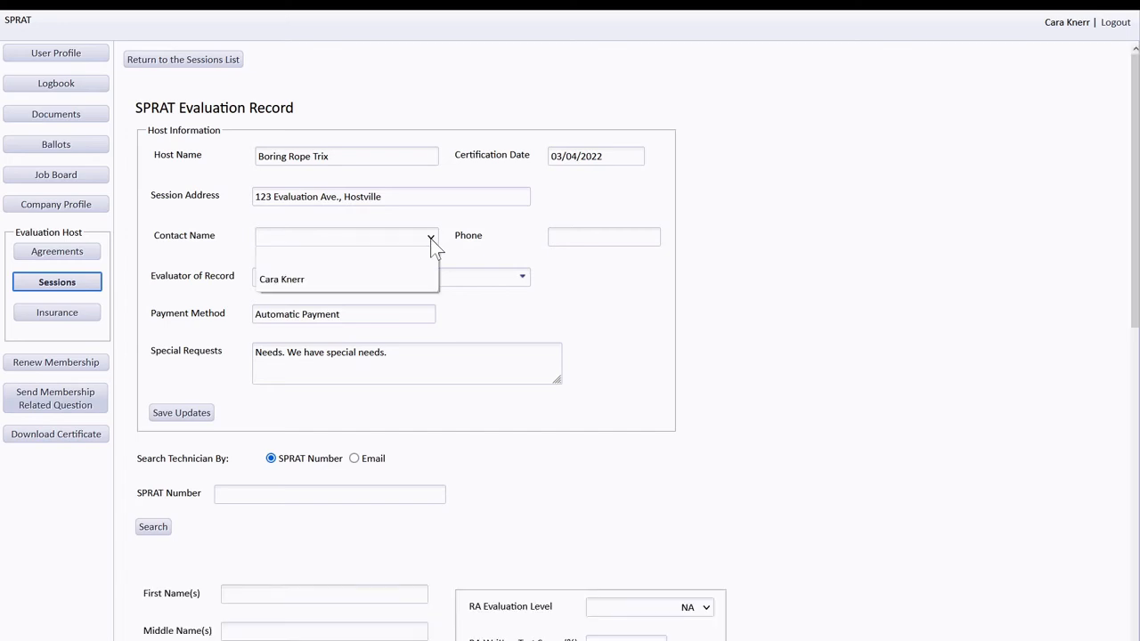
{"action": "left_click", "coordinate": [279, 282]}
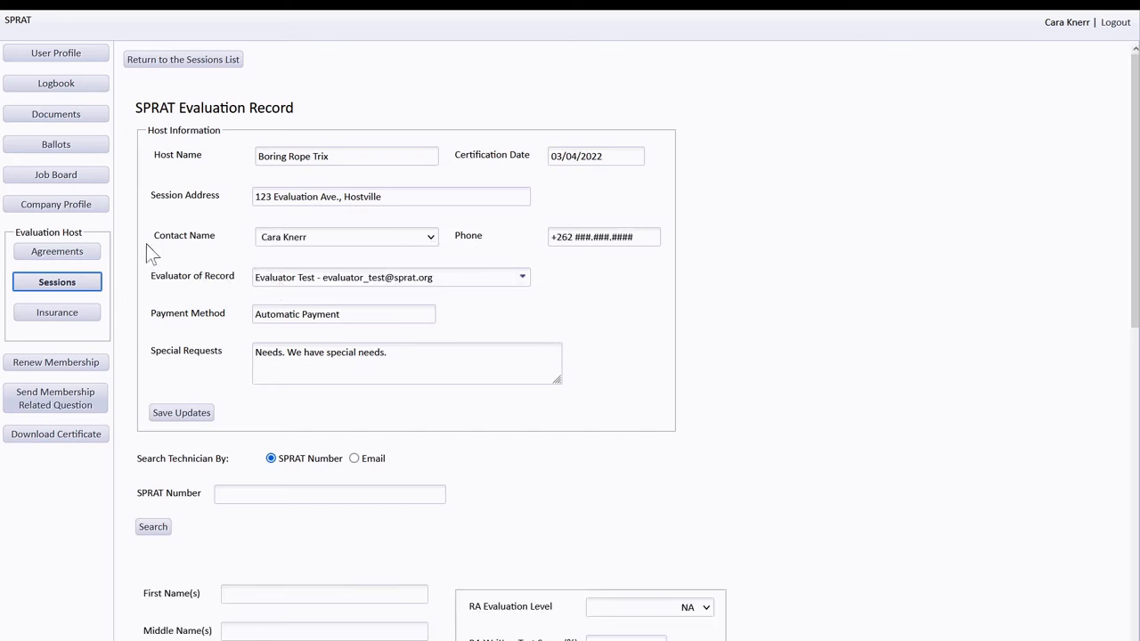
{"action": "scroll", "coordinate": [145, 253], "scroll_direction": "down", "scroll_amount": 1}
{"action": "scroll", "coordinate": [139, 260], "scroll_direction": "down", "scroll_amount": 7}
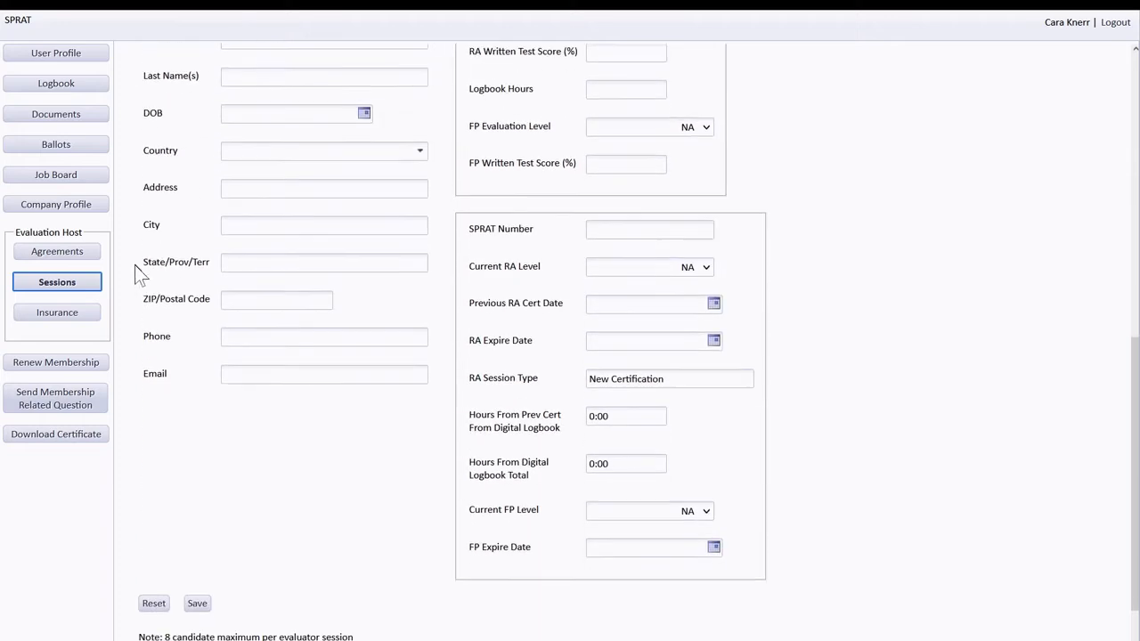
{"action": "left_click", "coordinate": [152, 583]}
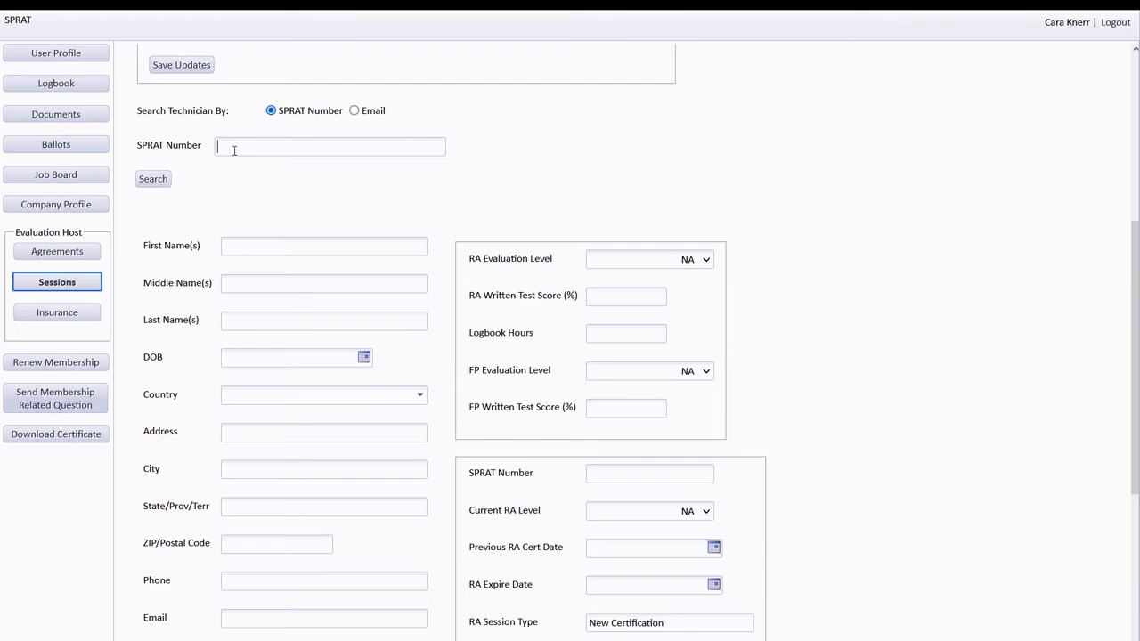
{"action": "type", "text": "2000592"}
{"action": "left_click", "coordinate": [153, 179]}
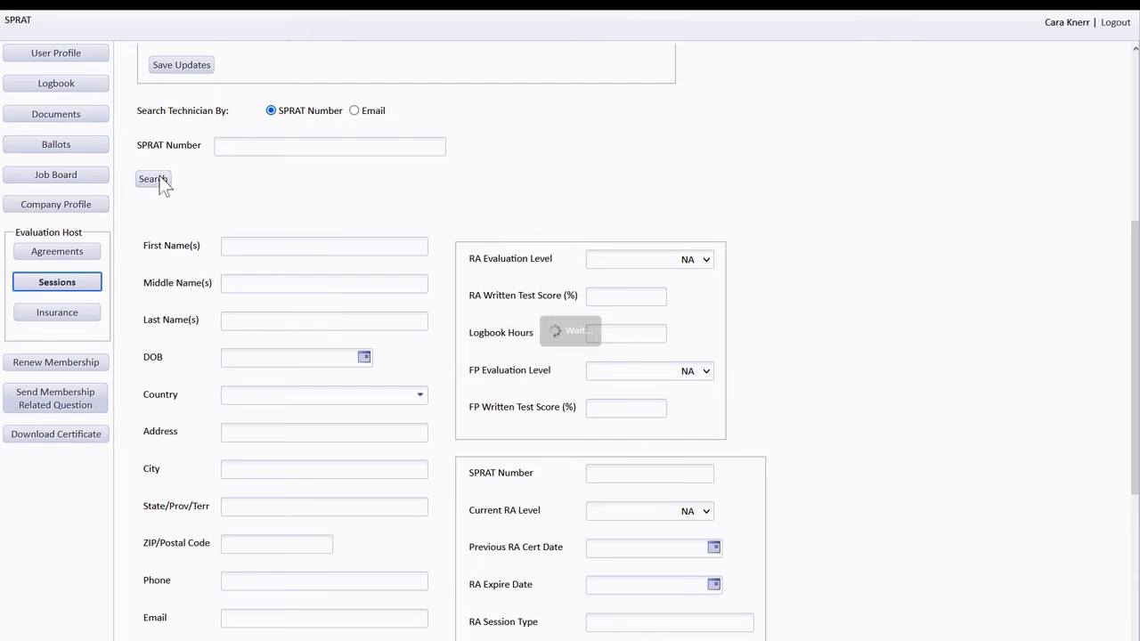
{"action": "left_click", "coordinate": [704, 260]}
{"action": "left_click", "coordinate": [687, 379]}
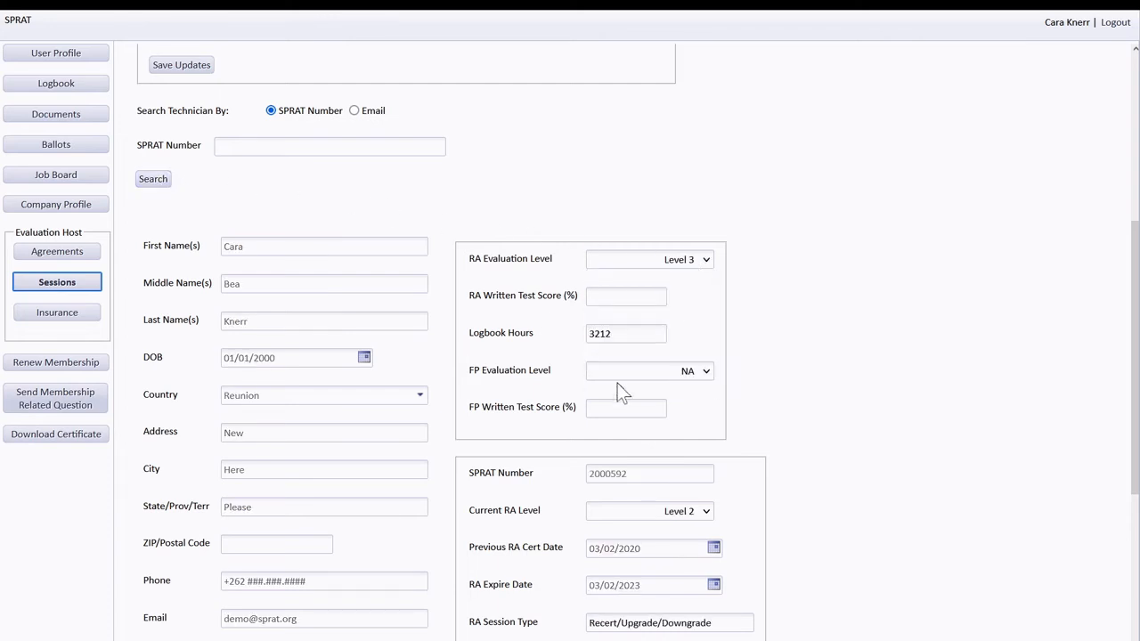
{"action": "left_click_drag", "start_coordinate": [596, 334], "coordinate": [616, 335]}
{"action": "type", "text": "600"}
{"action": "left_click", "coordinate": [612, 299]}
{"action": "left_click", "coordinate": [611, 299]}
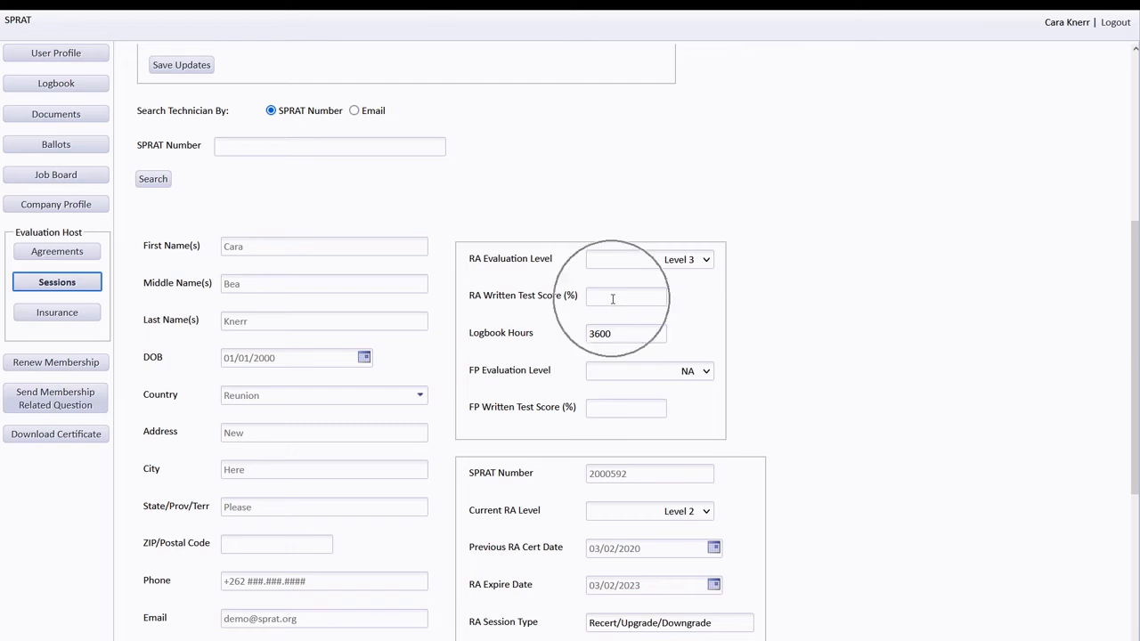
{"action": "scroll", "coordinate": [534, 357], "scroll_direction": "down", "scroll_amount": 4}
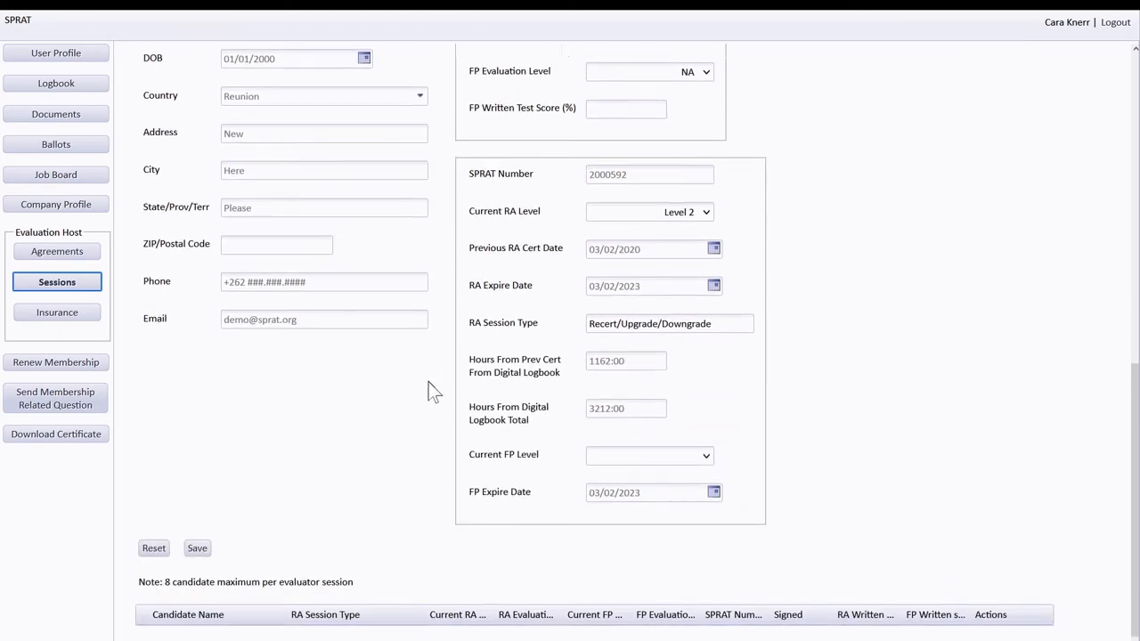
{"action": "left_click", "coordinate": [192, 537]}
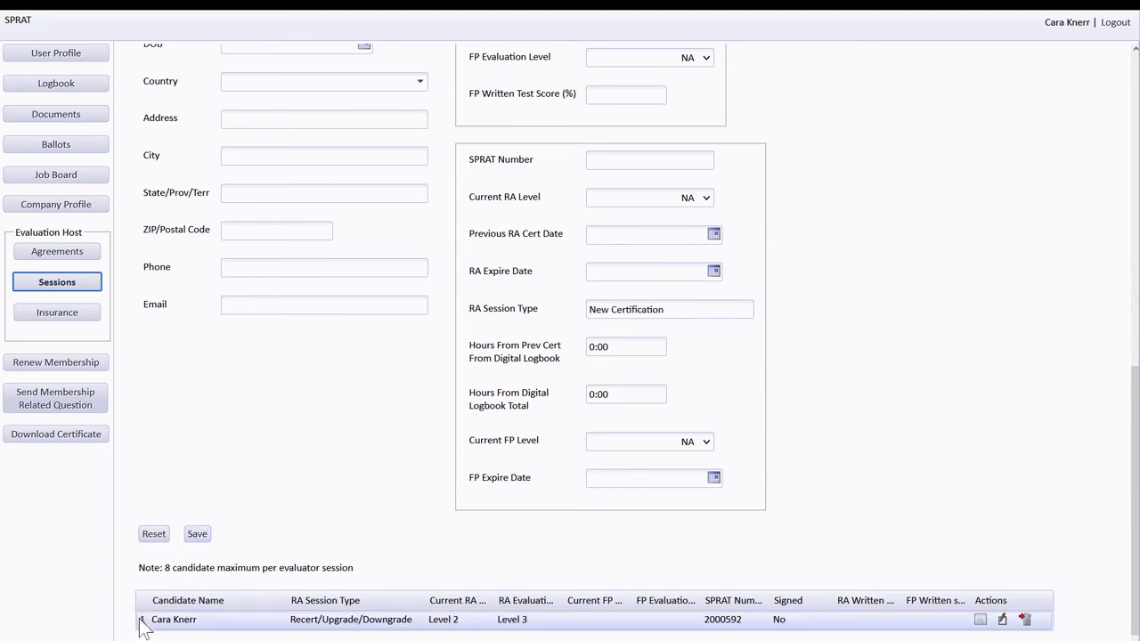
- Look up the external test technician by their e-mail address
{"action": "scroll", "coordinate": [183, 461], "scroll_direction": "up", "scroll_amount": 6}
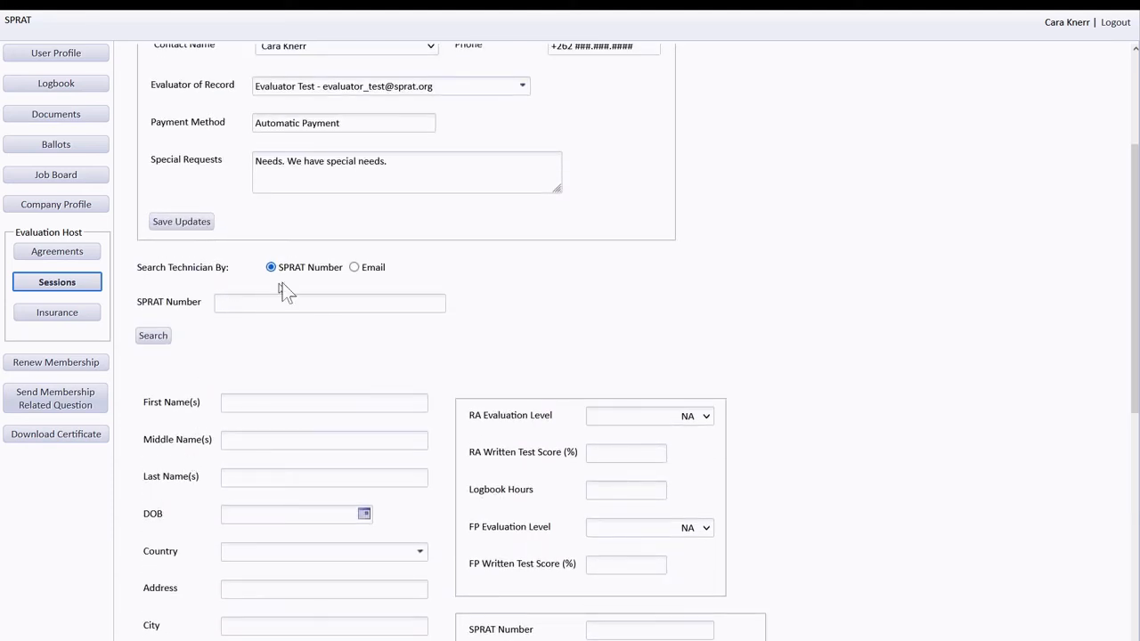
{"action": "left_click", "coordinate": [354, 267]}
{"action": "left_click", "coordinate": [328, 304]}
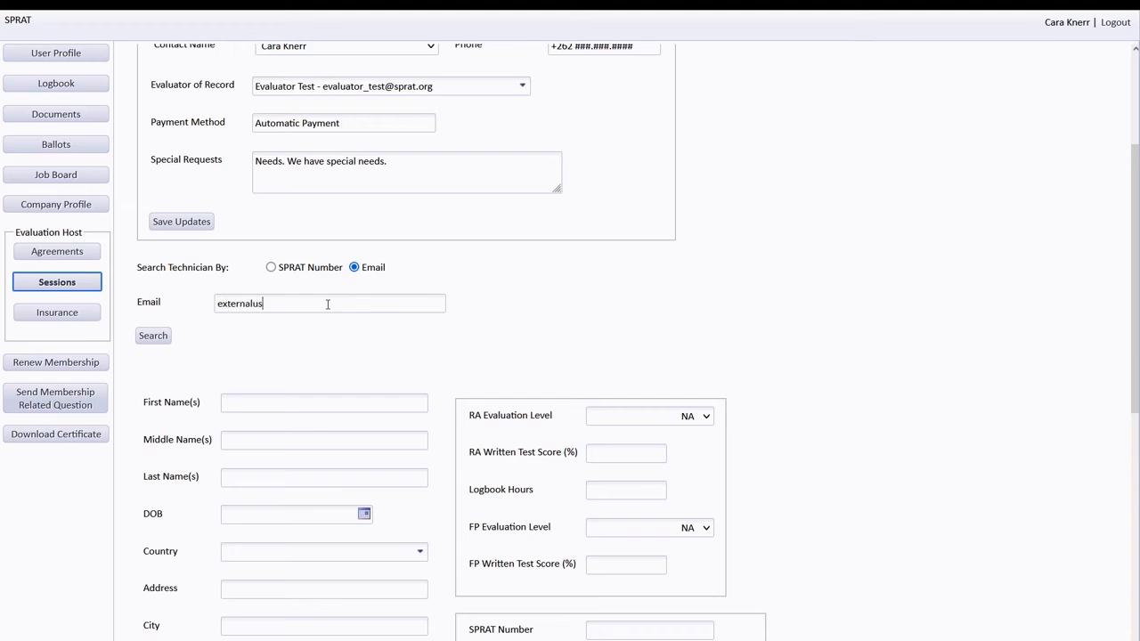
{"action": "left_click", "coordinate": [163, 339]}
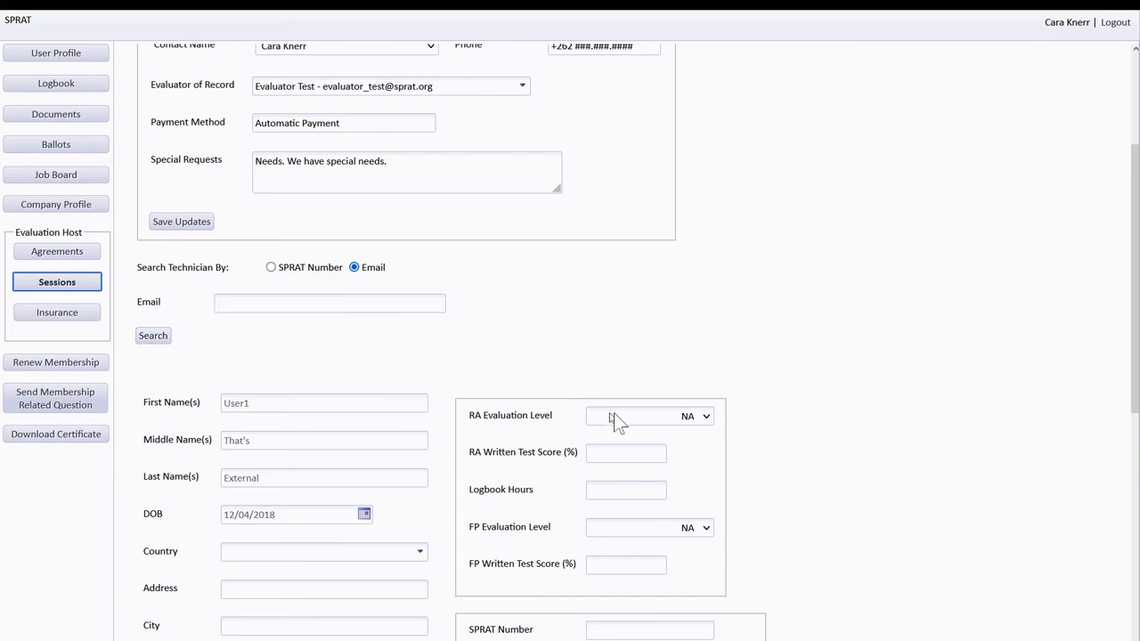
- Save the technician as a 2All candidate with 502.25 logbook hours
{"action": "left_click", "coordinate": [705, 416]}
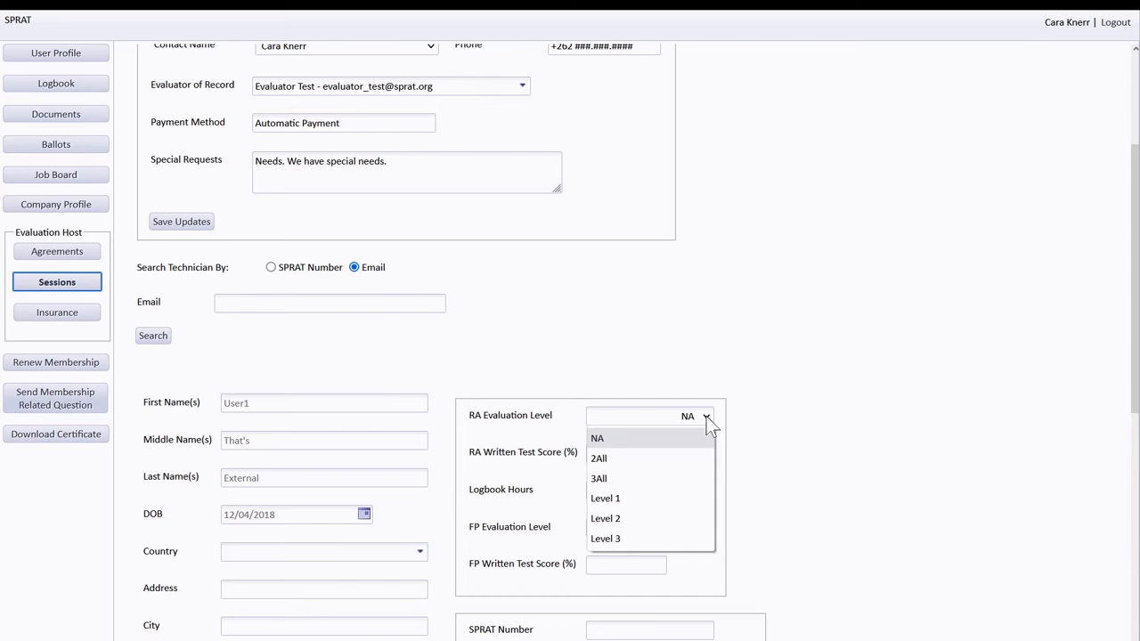
{"action": "left_click", "coordinate": [612, 462]}
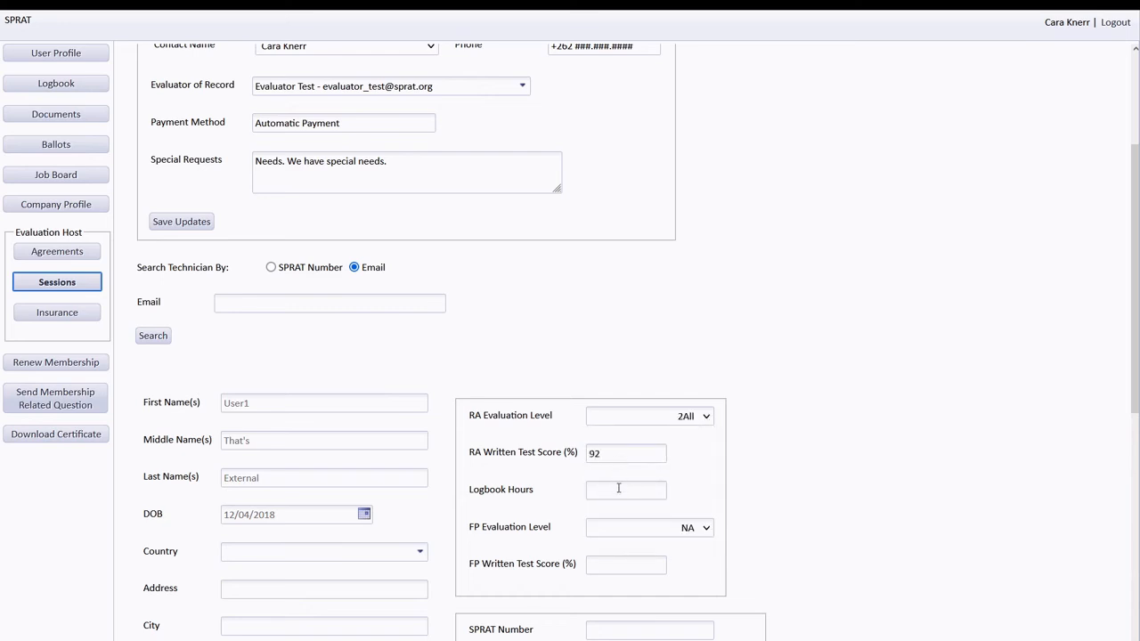
{"action": "left_click", "coordinate": [617, 495]}
{"action": "type", "text": "502.25"}
{"action": "scroll", "coordinate": [436, 491], "scroll_direction": "down", "scroll_amount": 2}
{"action": "scroll", "coordinate": [435, 490], "scroll_direction": "down", "scroll_amount": 2}
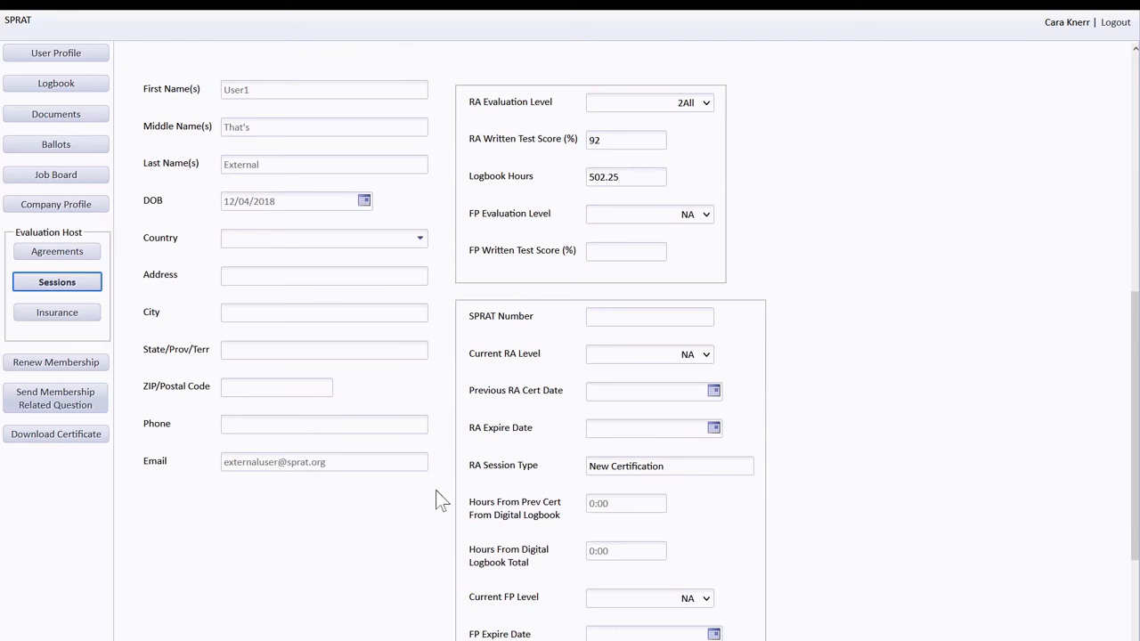
{"action": "scroll", "coordinate": [436, 490], "scroll_direction": "down", "scroll_amount": 2}
{"action": "left_click", "coordinate": [203, 518]}
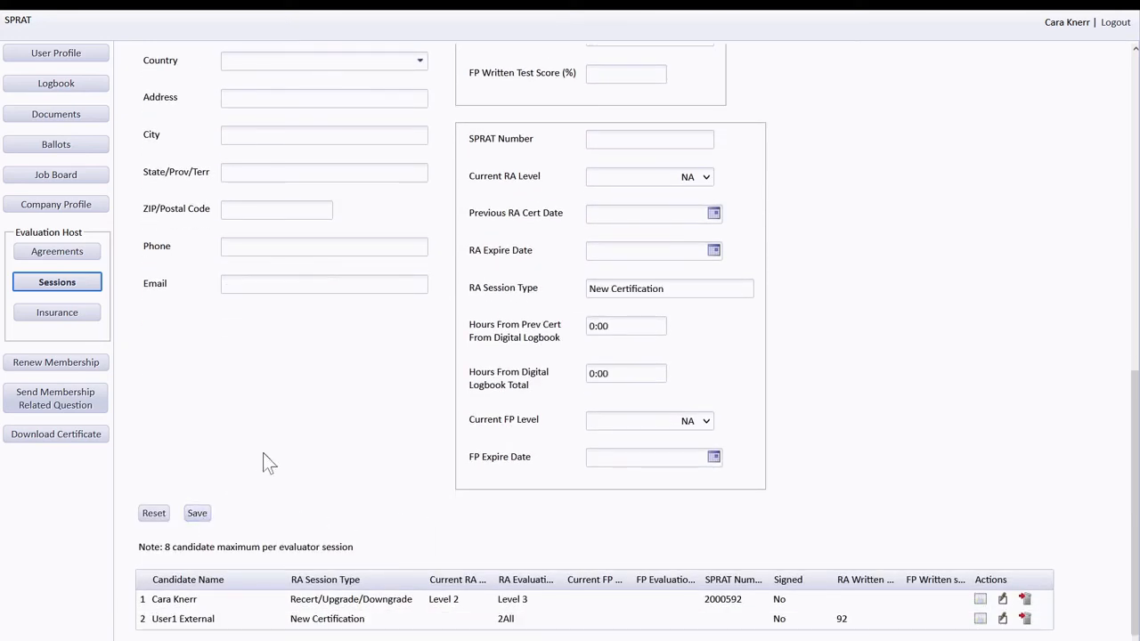
{"action": "scroll", "coordinate": [262, 452], "scroll_direction": "up", "scroll_amount": 5}
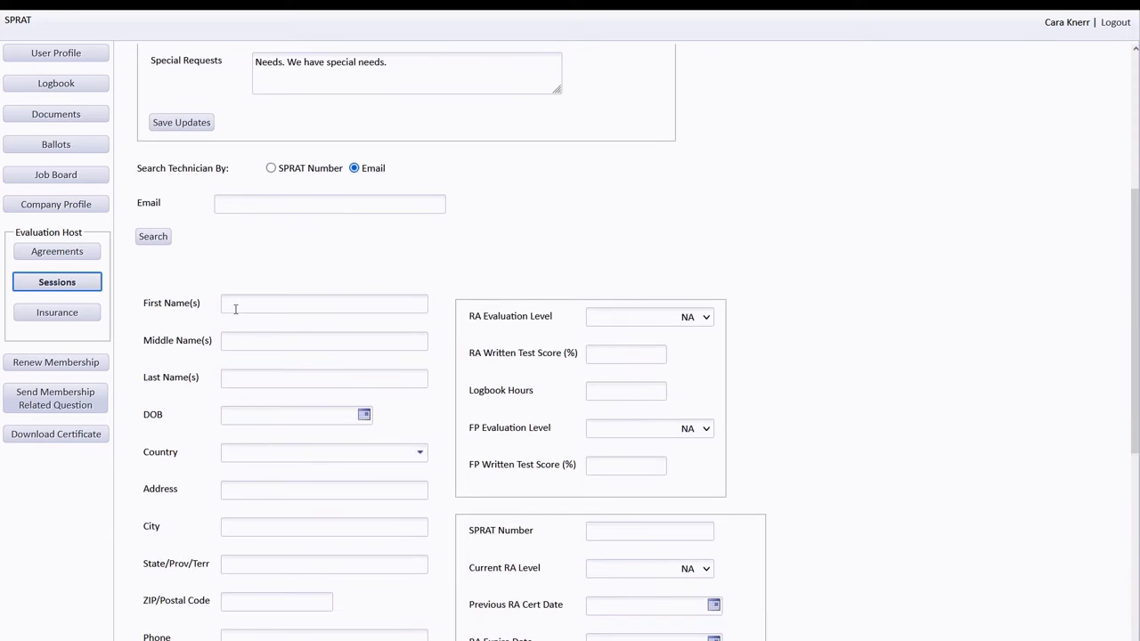
{"action": "left_click", "coordinate": [235, 308]}
{"action": "type", "text": "New"}
{"action": "type", "text": "Candidate"}
{"action": "left_click", "coordinate": [269, 413]}
{"action": "type", "text": "4/1/1976"}
- Set RA Level 1, fill in the candidate's e-mail, save, and confirm the account creation
{"action": "left_click", "coordinate": [706, 319]}
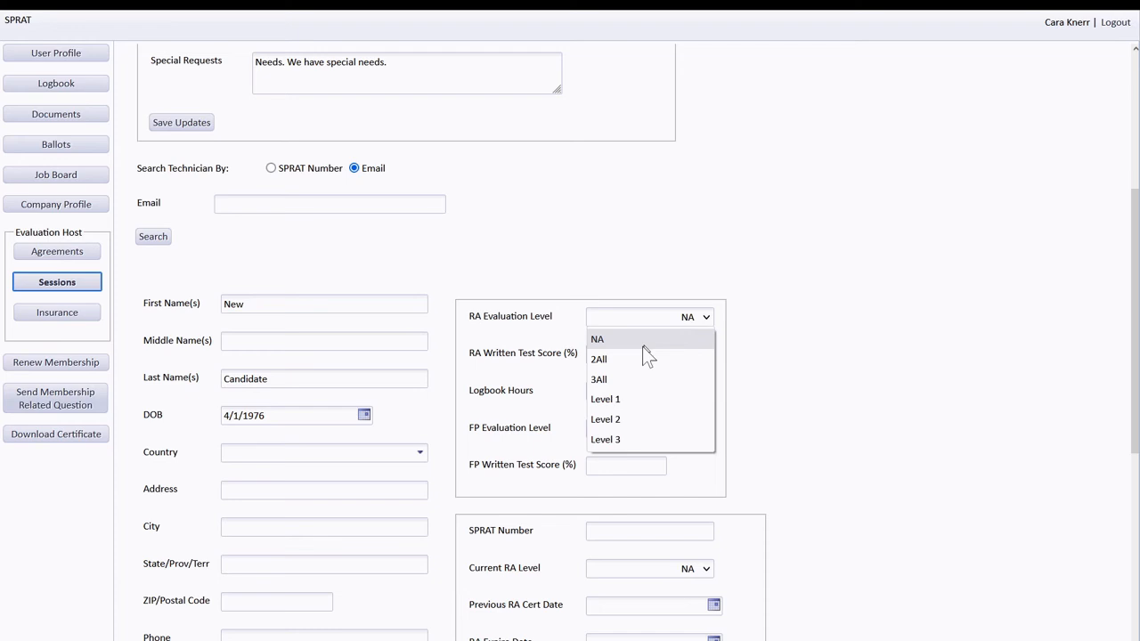
{"action": "left_click", "coordinate": [614, 400]}
{"action": "scroll", "coordinate": [440, 450], "scroll_direction": "down", "scroll_amount": 3}
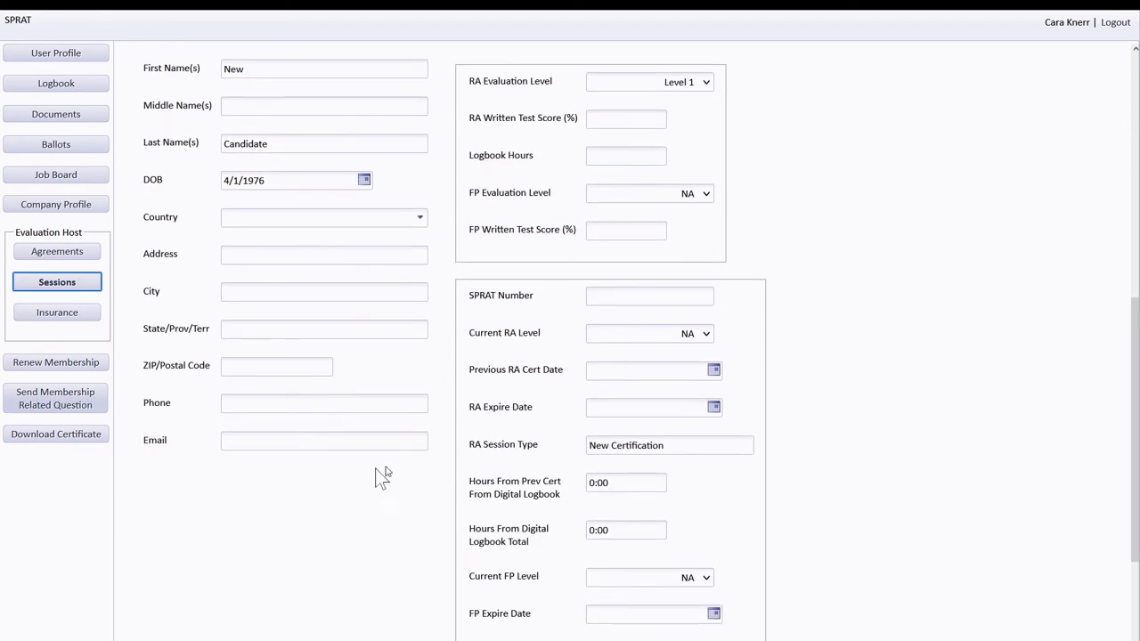
{"action": "left_click", "coordinate": [265, 442]}
{"action": "scroll", "coordinate": [265, 442], "scroll_direction": "down", "scroll_amount": 2}
{"action": "left_click", "coordinate": [200, 523]}
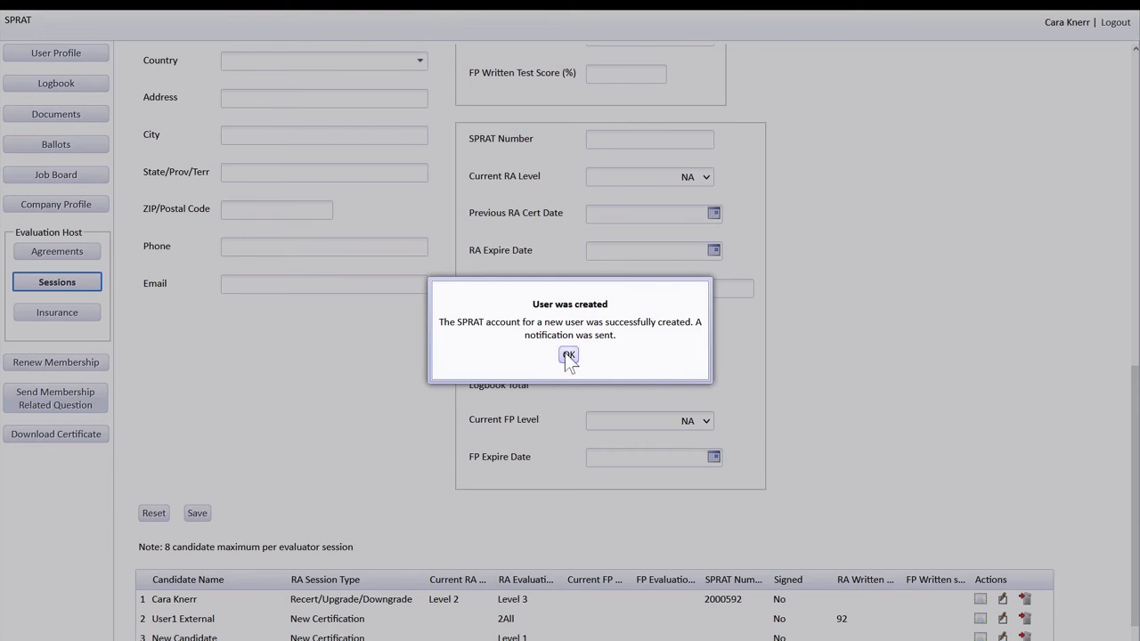
{"action": "left_click", "coordinate": [569, 355]}
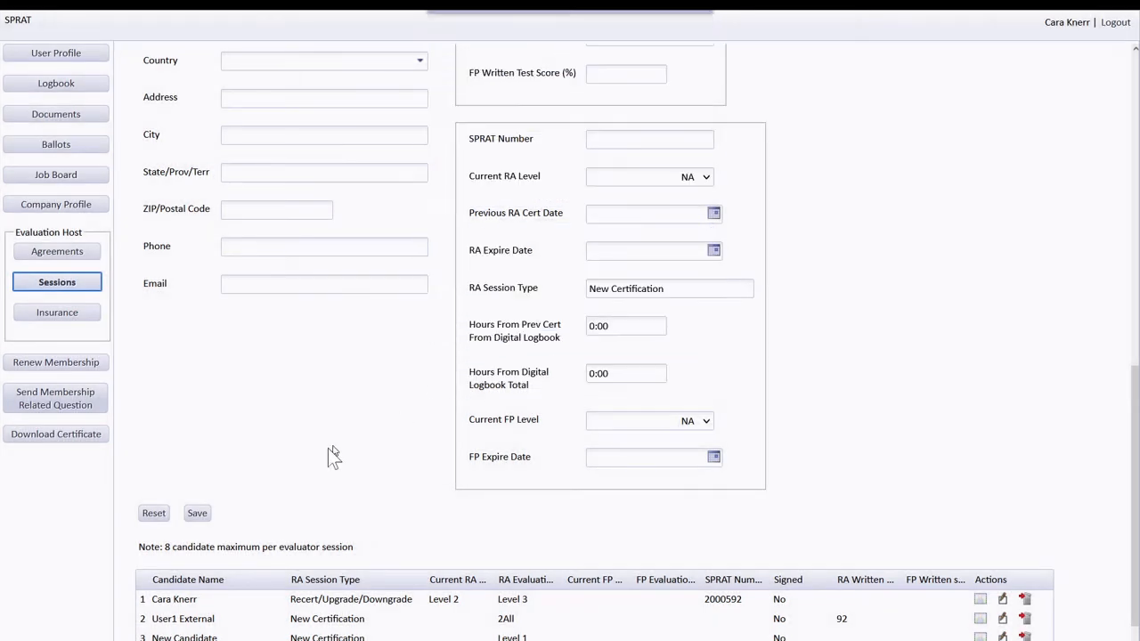
{"action": "scroll", "coordinate": [252, 495], "scroll_direction": "down", "scroll_amount": 1}
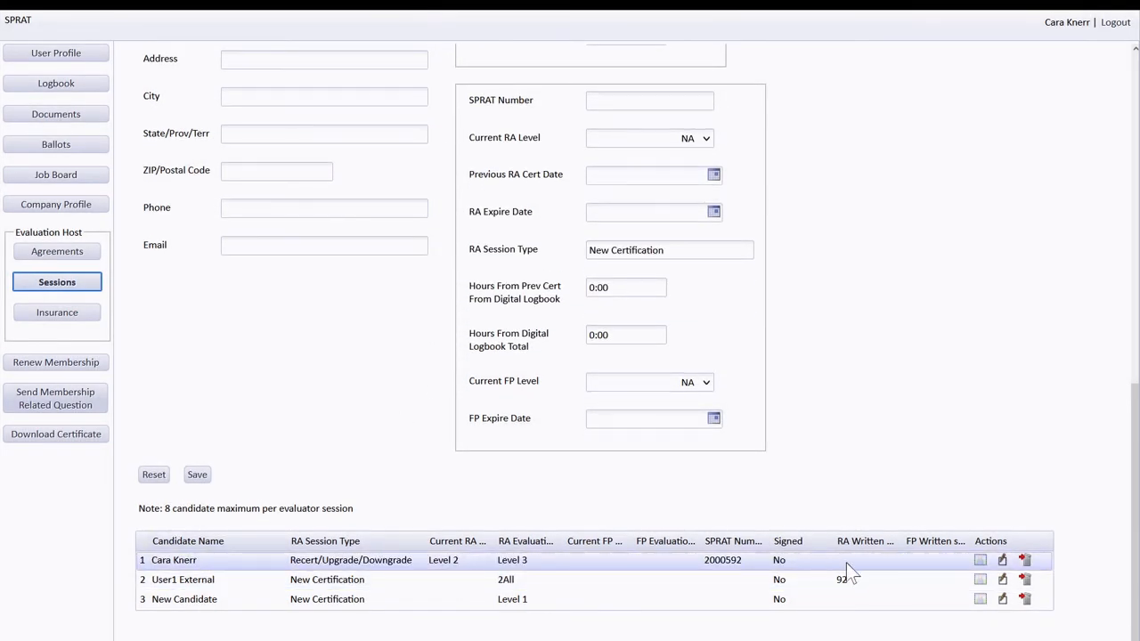
- Record 96 as the first candidate's RA written test score and save it
{"action": "left_click", "coordinate": [846, 563]}
{"action": "scroll", "coordinate": [434, 409], "scroll_direction": "up", "scroll_amount": 3}
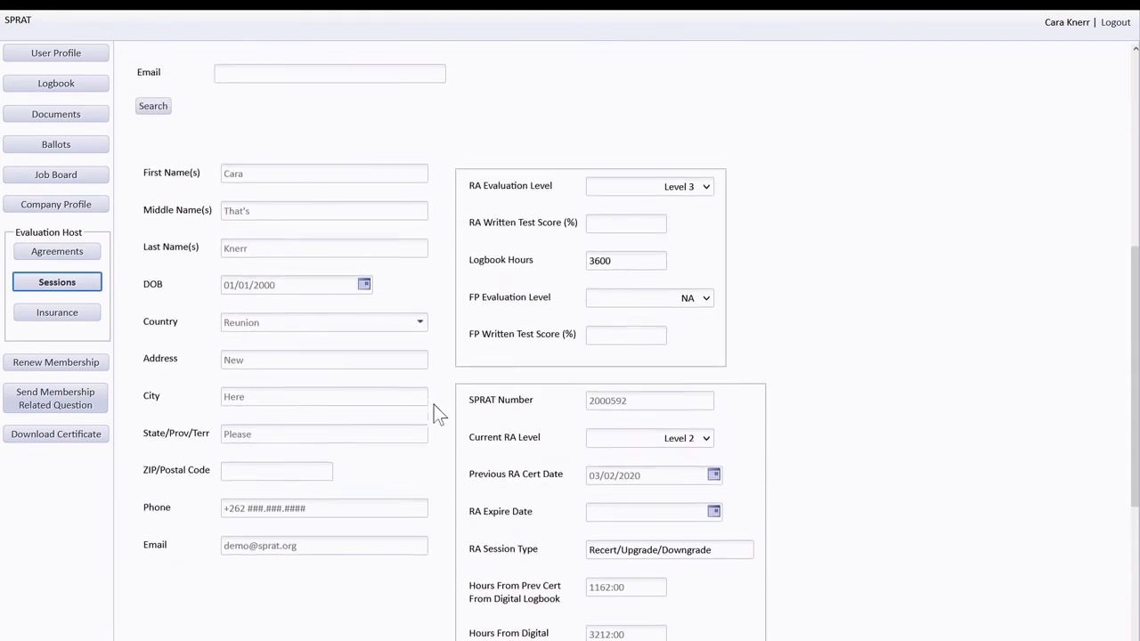
{"action": "left_click", "coordinate": [628, 236]}
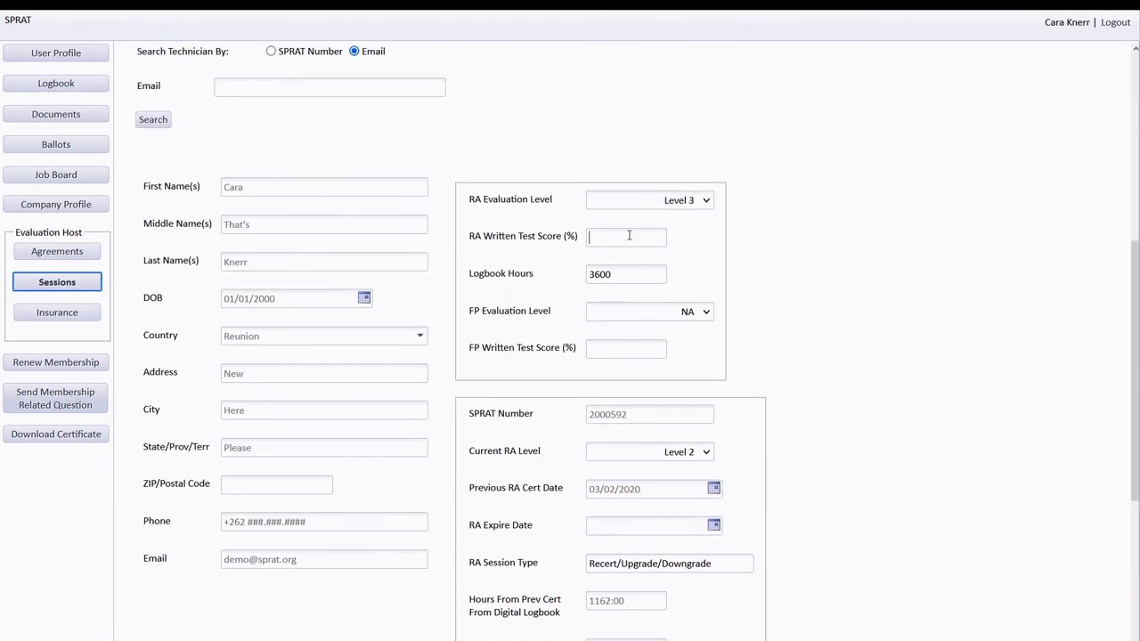
{"action": "type", "text": "96"}
{"action": "scroll", "coordinate": [441, 313], "scroll_direction": "down", "scroll_amount": 3}
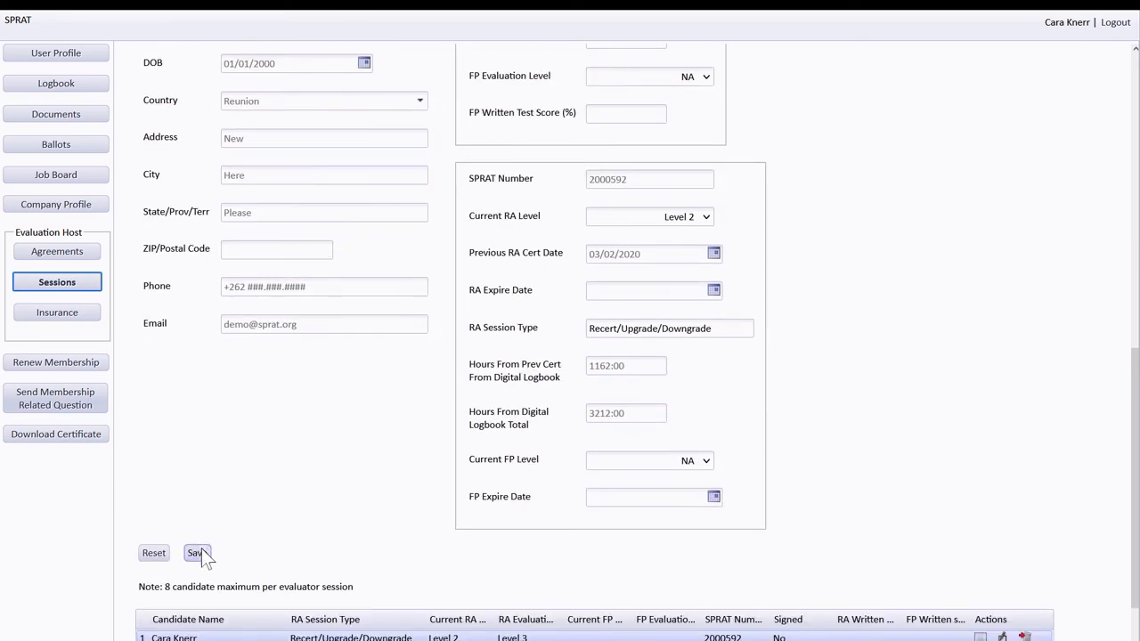
{"action": "left_click", "coordinate": [202, 553]}
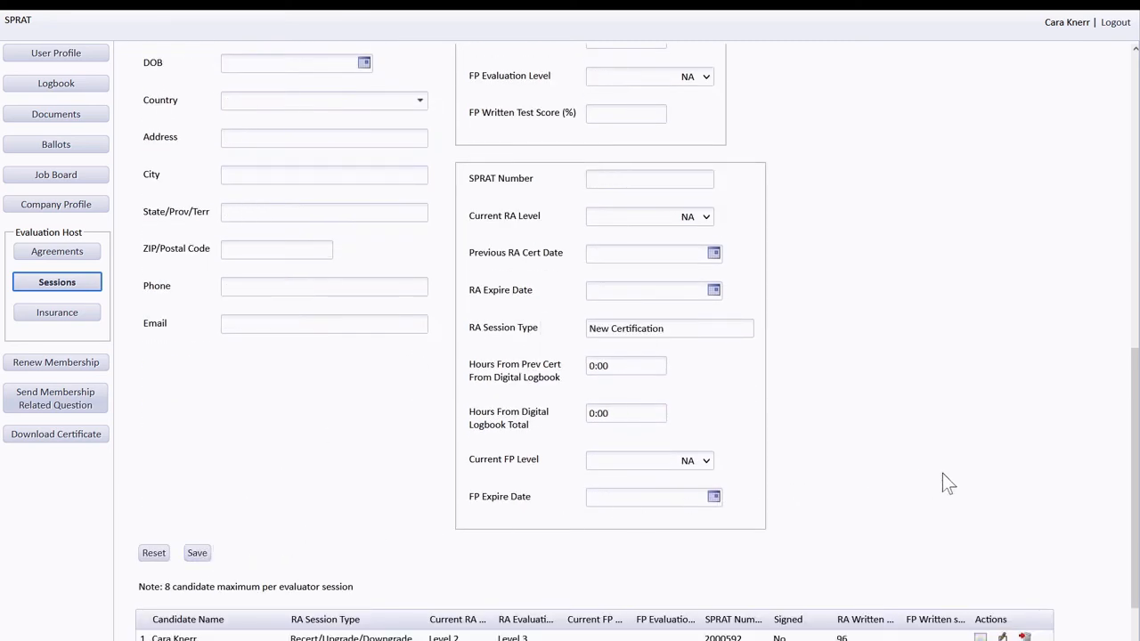
{"action": "scroll", "coordinate": [942, 473], "scroll_direction": "down", "scroll_amount": 1}
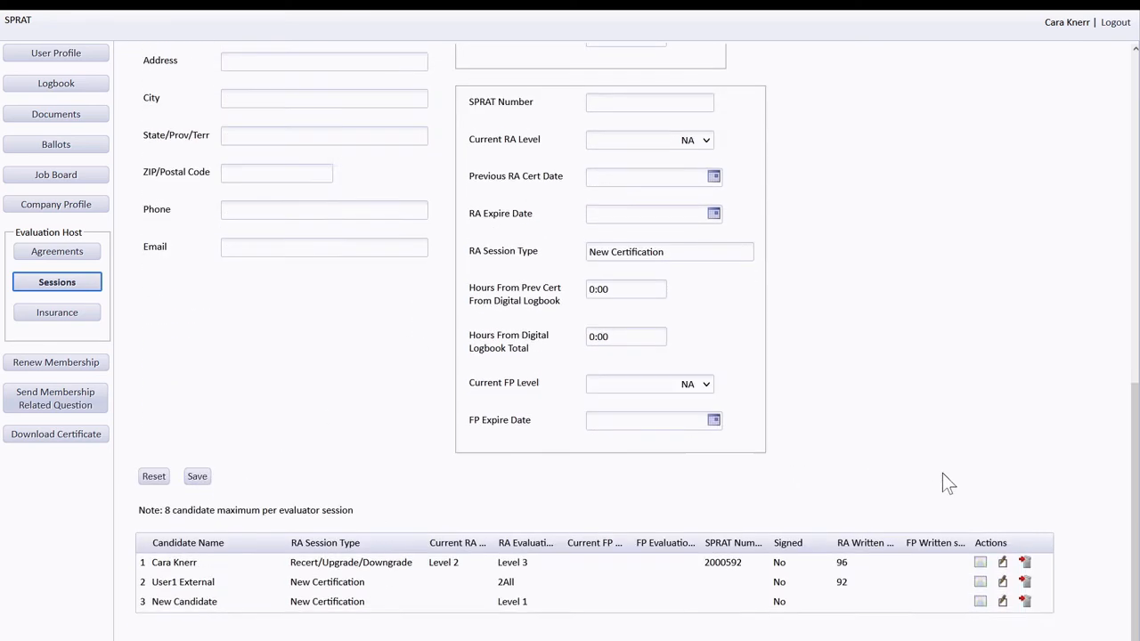
- Upload and accept the CBK-01 image as the first candidate's certification photo
{"action": "left_click", "coordinate": [980, 562]}
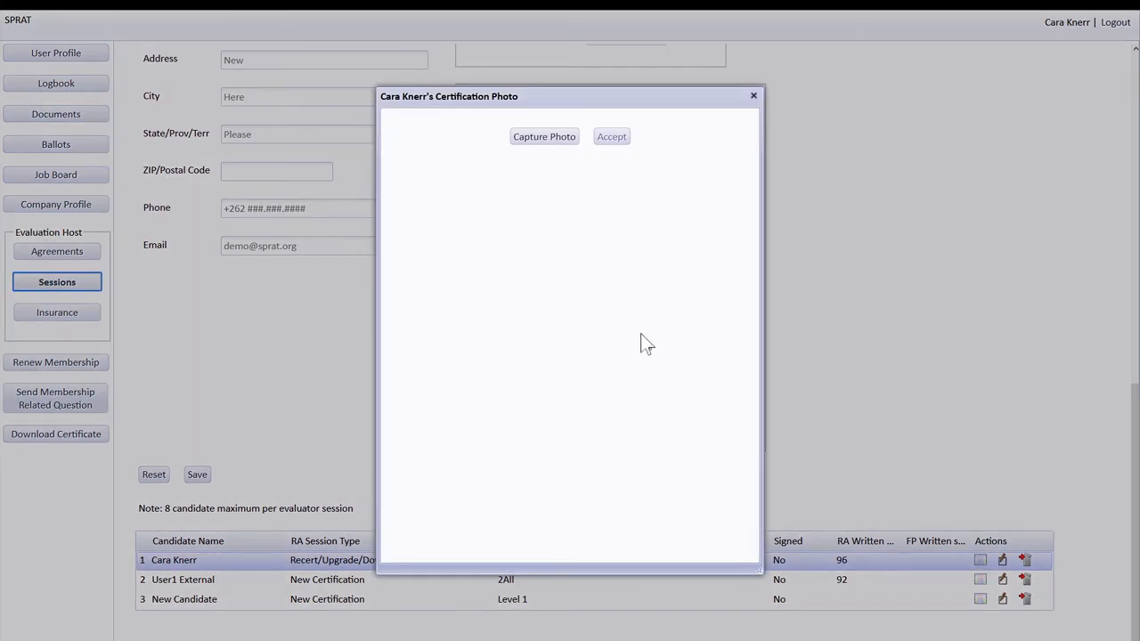
{"action": "left_click", "coordinate": [522, 140]}
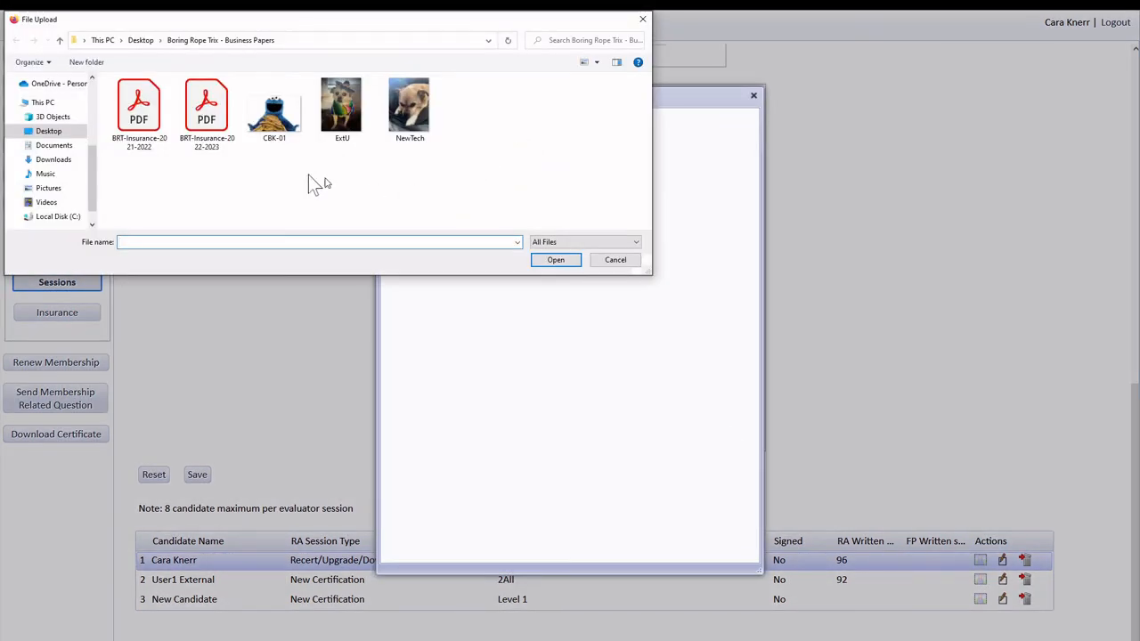
{"action": "double_click", "coordinate": [268, 110]}
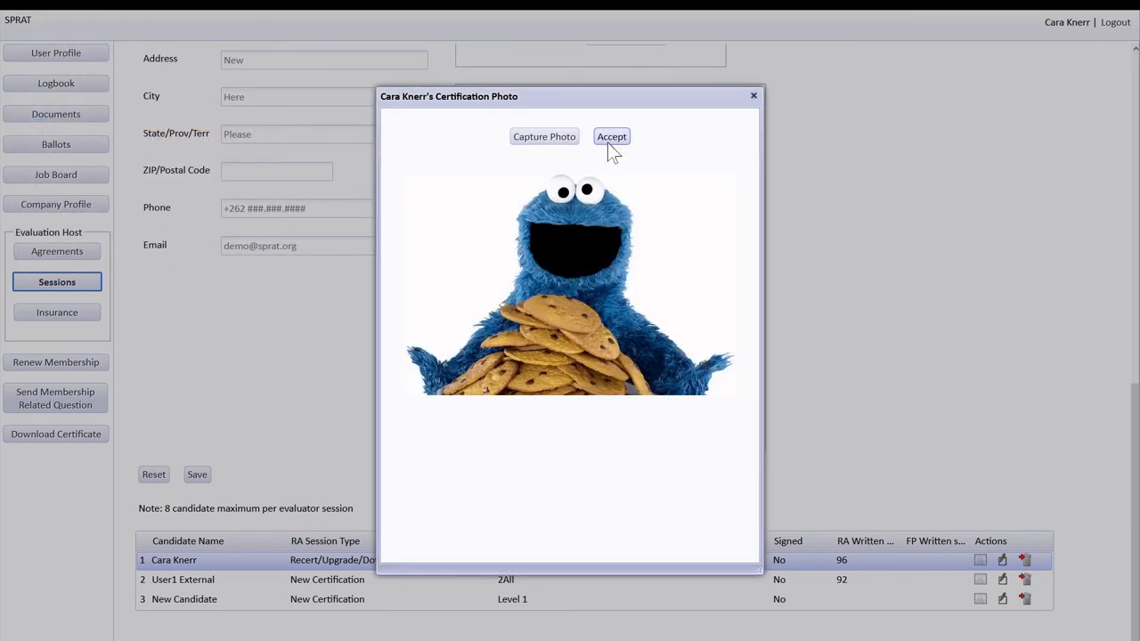
{"action": "left_click", "coordinate": [609, 139]}
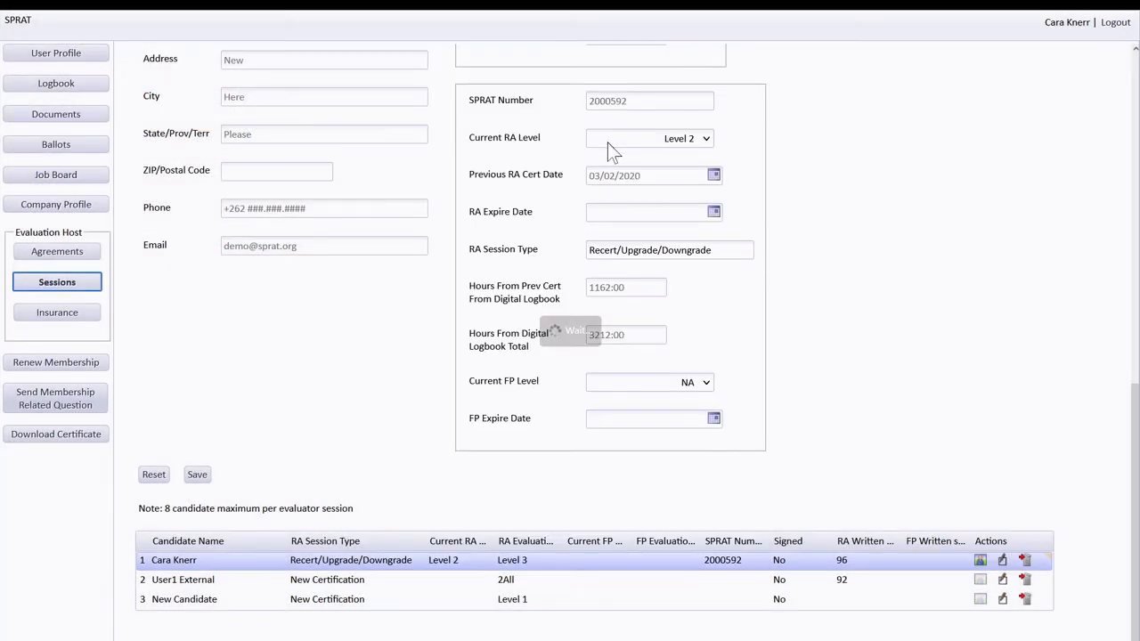
- Attach the ExtU image as the second candidate's photo, discarding a mistaken NewTech upload
{"action": "left_click", "coordinate": [983, 581]}
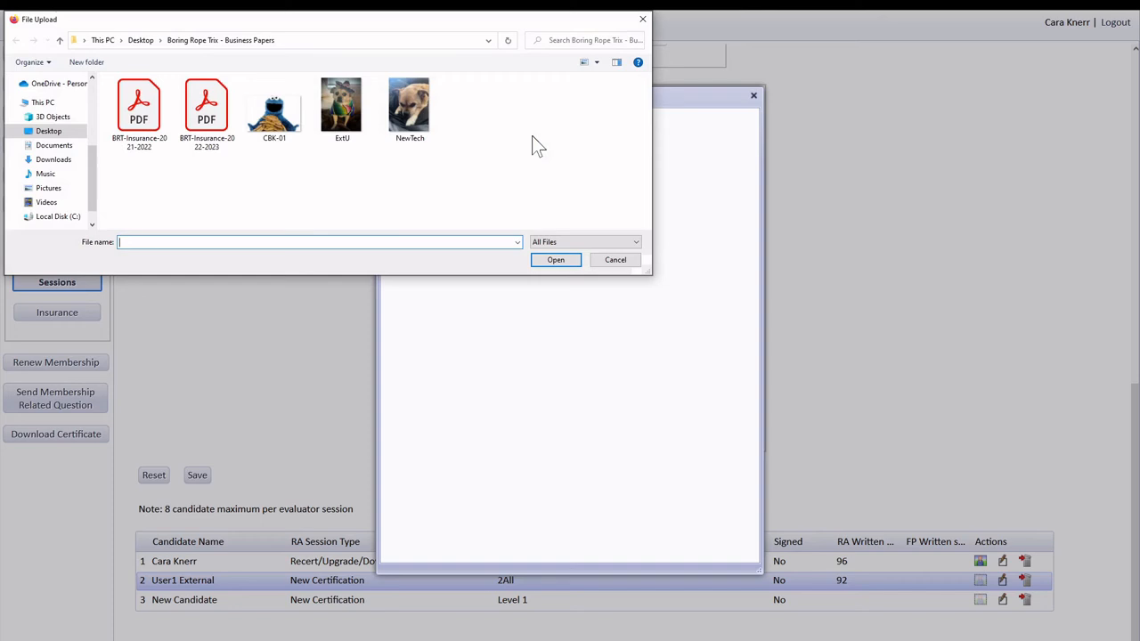
{"action": "double_click", "coordinate": [410, 133]}
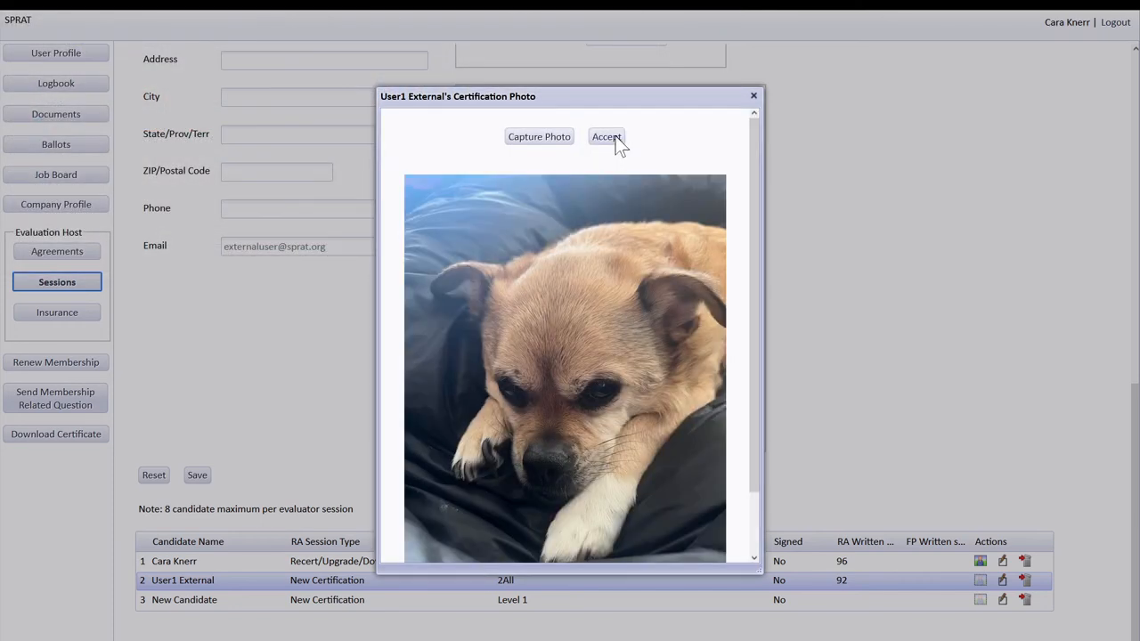
{"action": "left_click", "coordinate": [754, 95]}
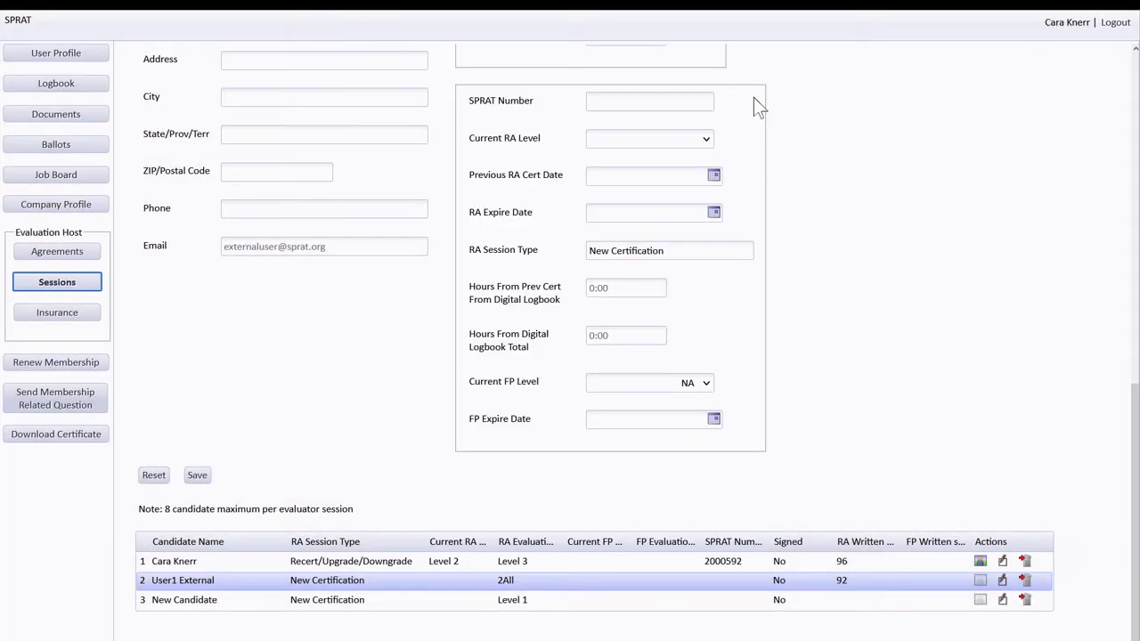
{"action": "left_click", "coordinate": [979, 580]}
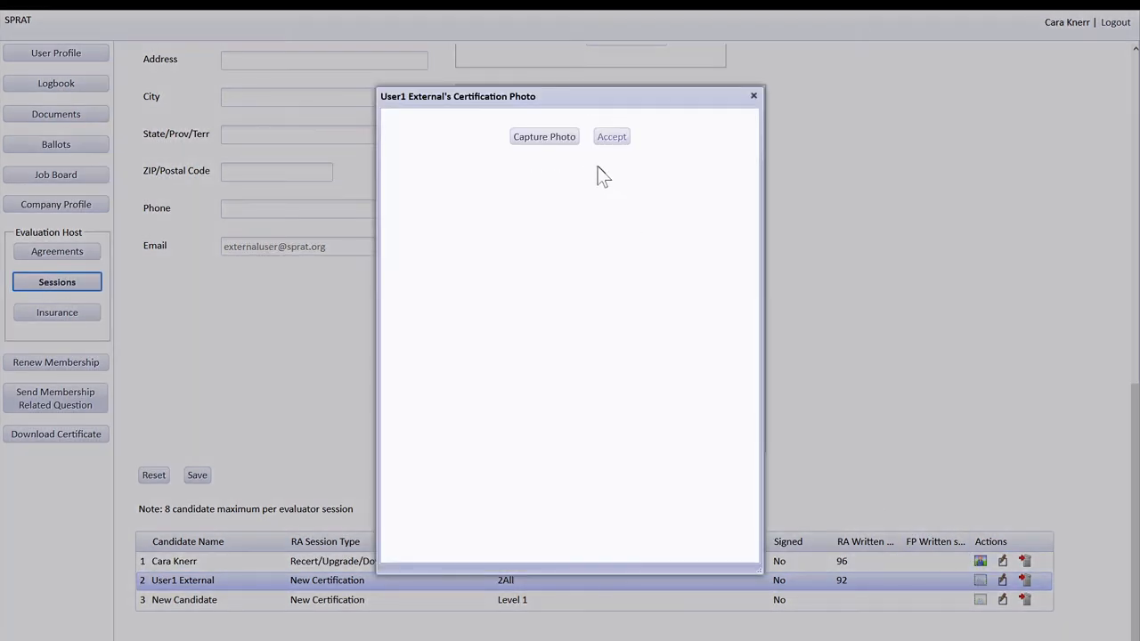
{"action": "left_click", "coordinate": [544, 137]}
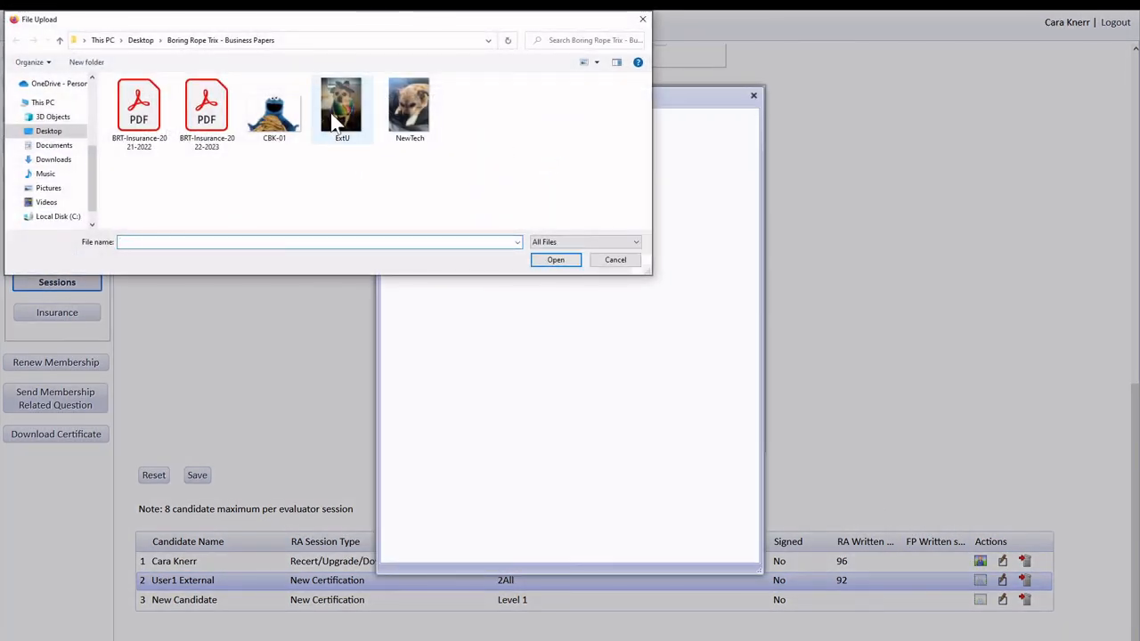
{"action": "left_click", "coordinate": [337, 121]}
{"action": "double_click", "coordinate": [337, 118]}
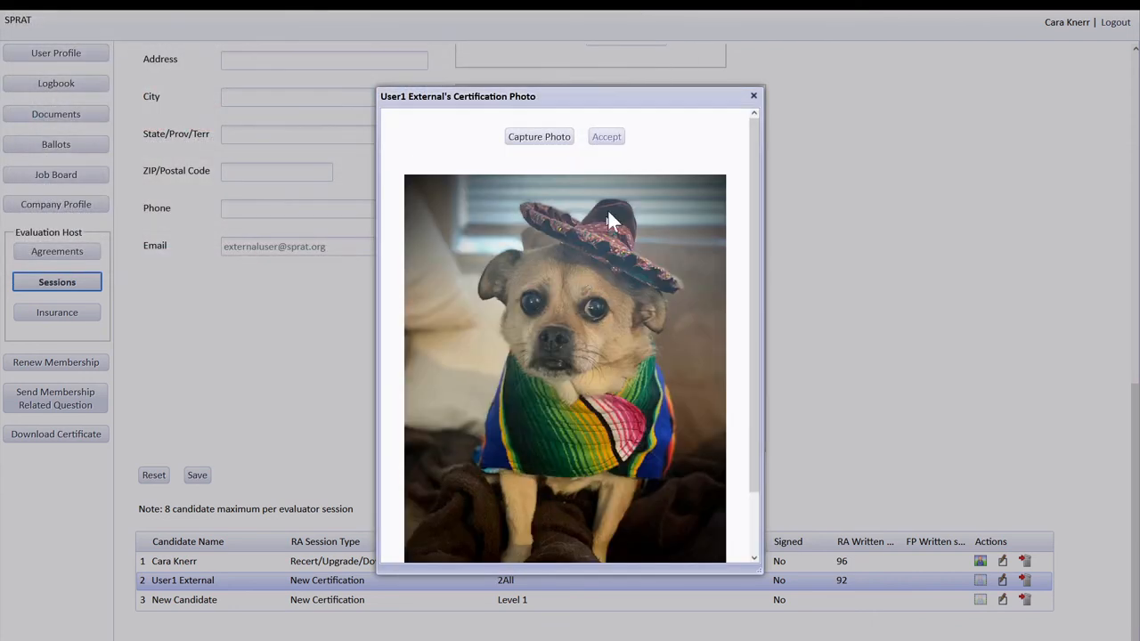
{"action": "left_click", "coordinate": [605, 140]}
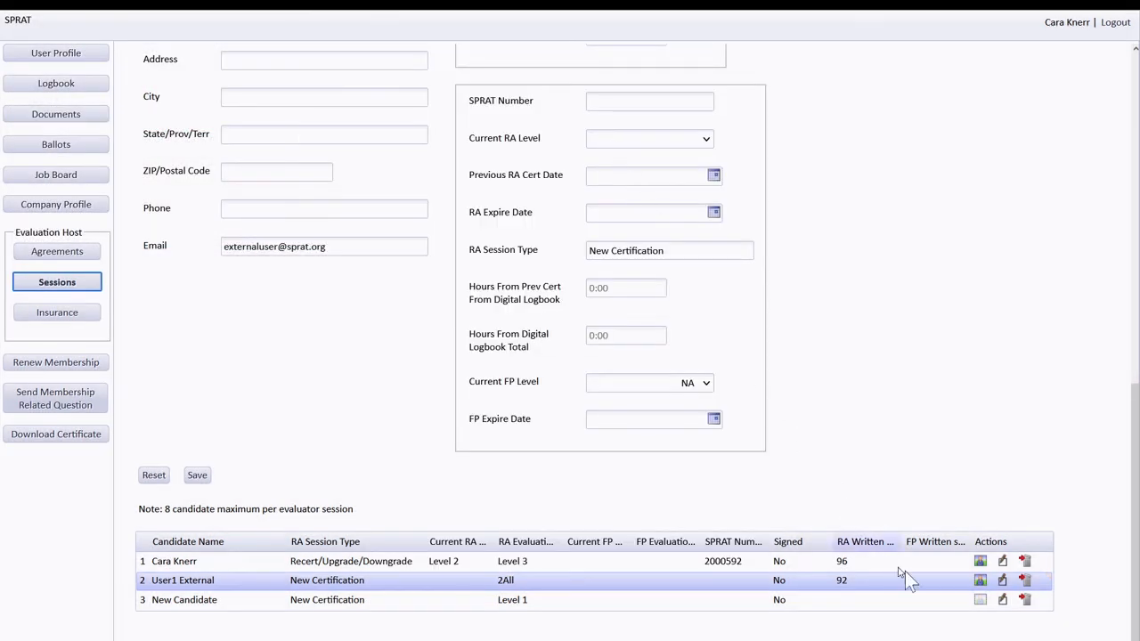